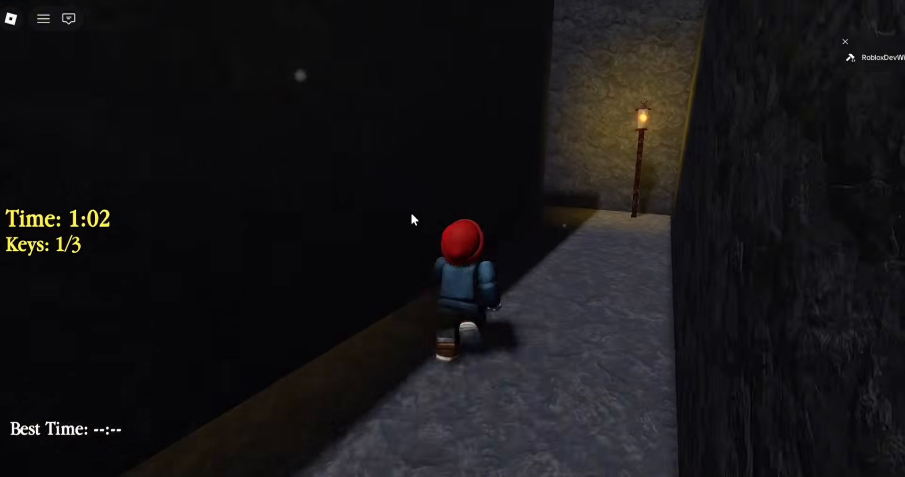
key(w)
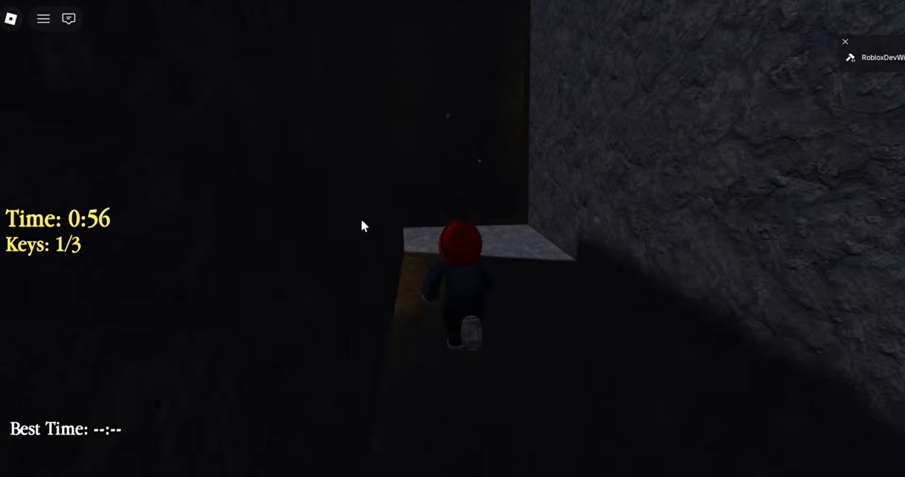
key(w)
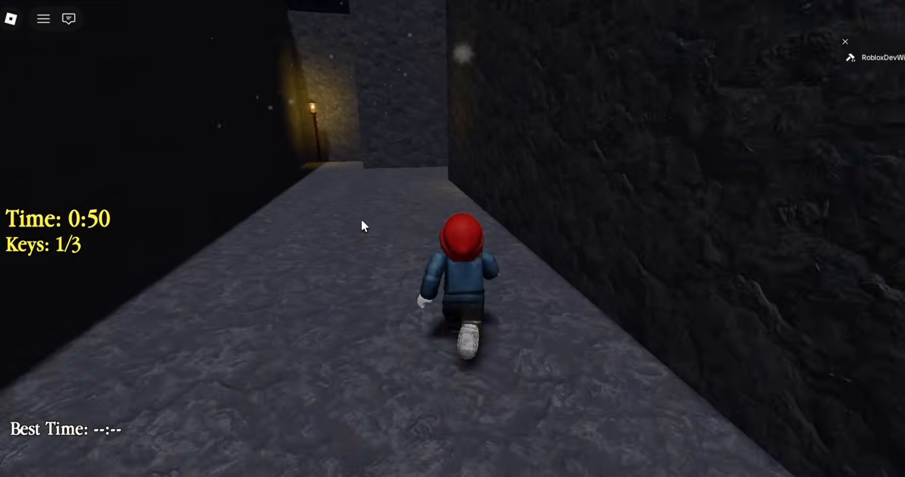
key(w)
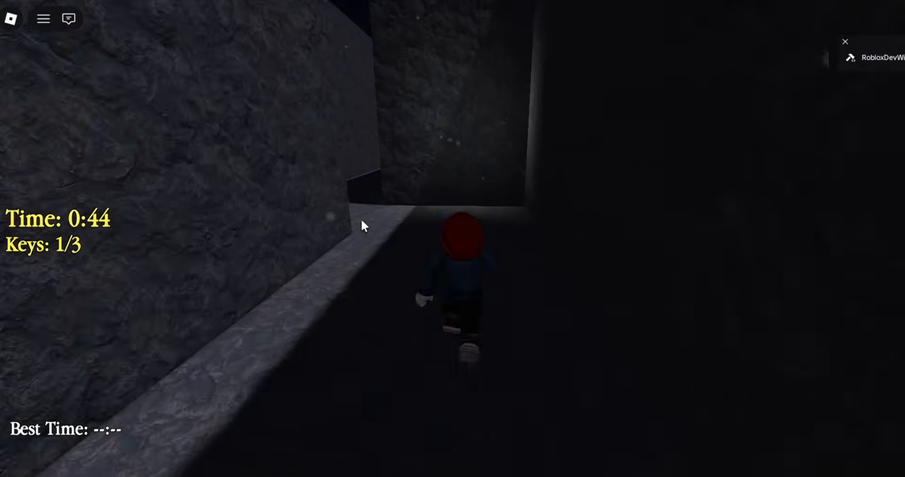
key(w)
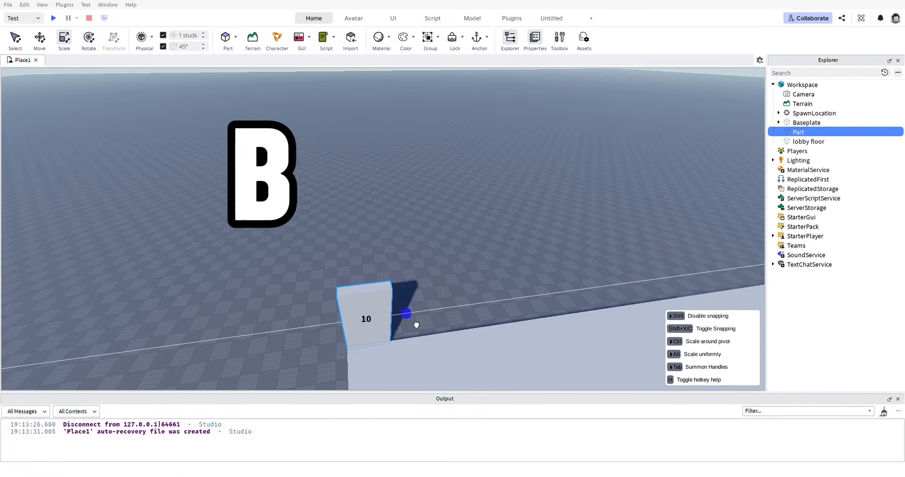
Stretch the wall part along the full edge of the lobby floor and playtest walking beside it
drag(416, 324, 582, 281)
key(d)
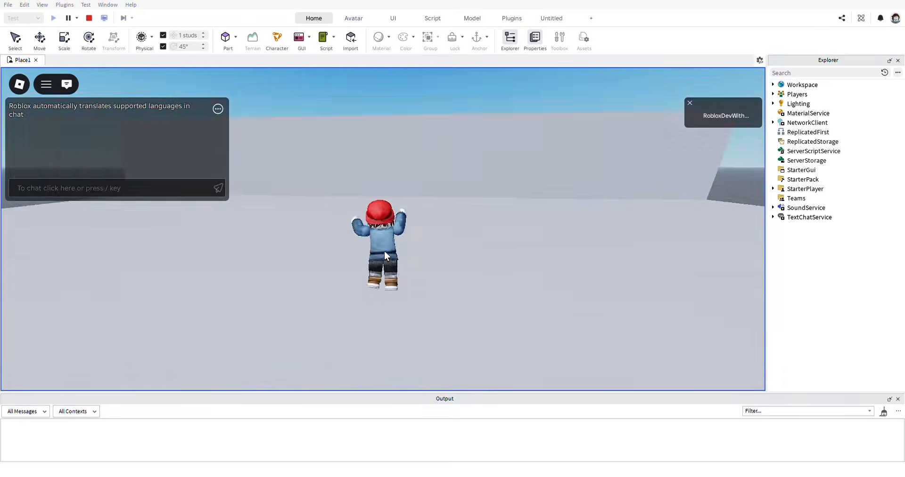
key(w)
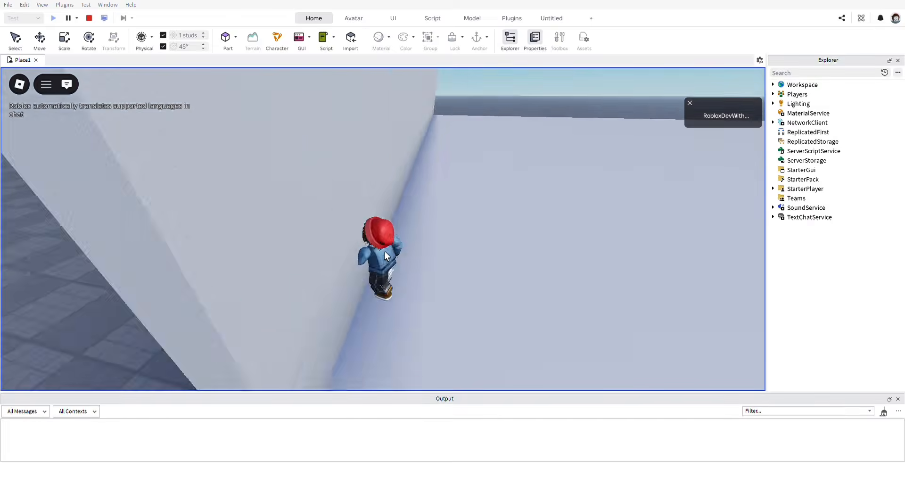
right_drag(383, 250, 384, 250)
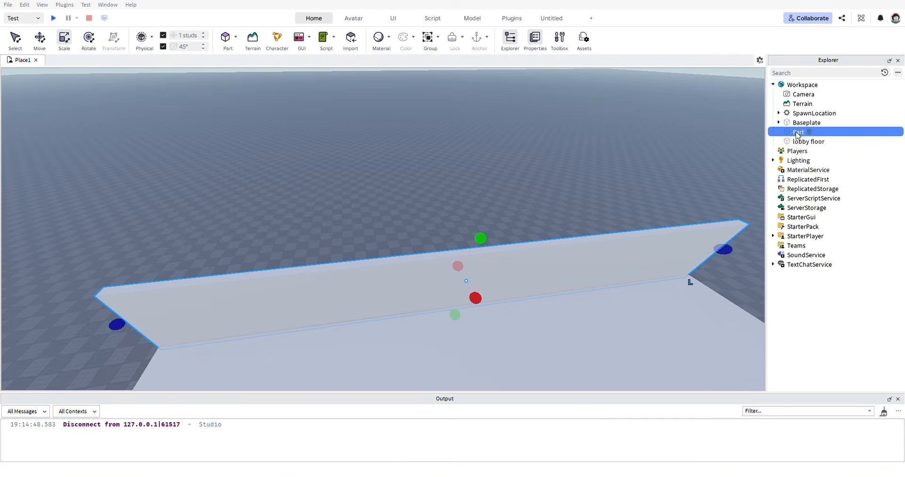
Duplicate the lobby wall and undo the copy's trial placement on the lobby floor
key(ctrl+d)
right_drag(594, 352, 594, 352)
key(ctrl+2)
drag(594, 352, 371, 222)
key(s)
scroll(455, 226, up, 5)
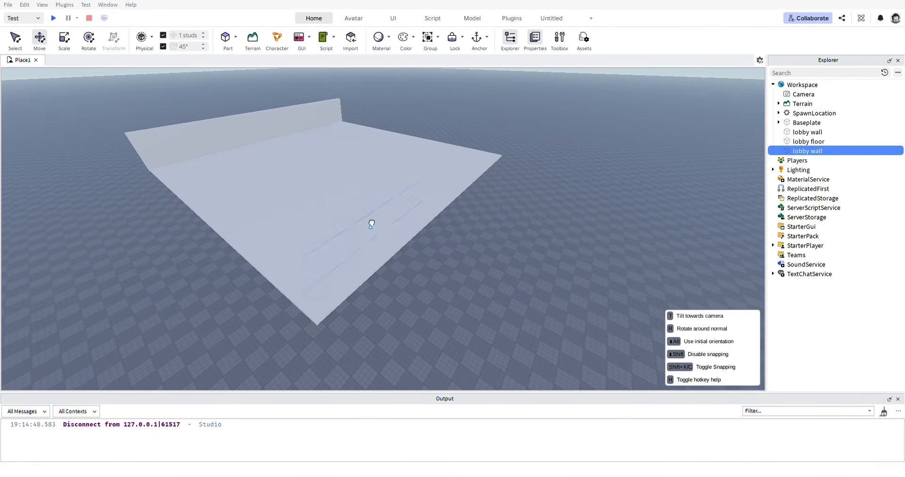
key(ctrl+z)
Move the copied wall to another edge of the lobby floor and align its height with the floor
drag(410, 109, 502, 149)
right_drag(502, 150, 502, 150)
drag(488, 135, 476, 189)
right_drag(476, 188, 346, 202)
drag(346, 203, 354, 260)
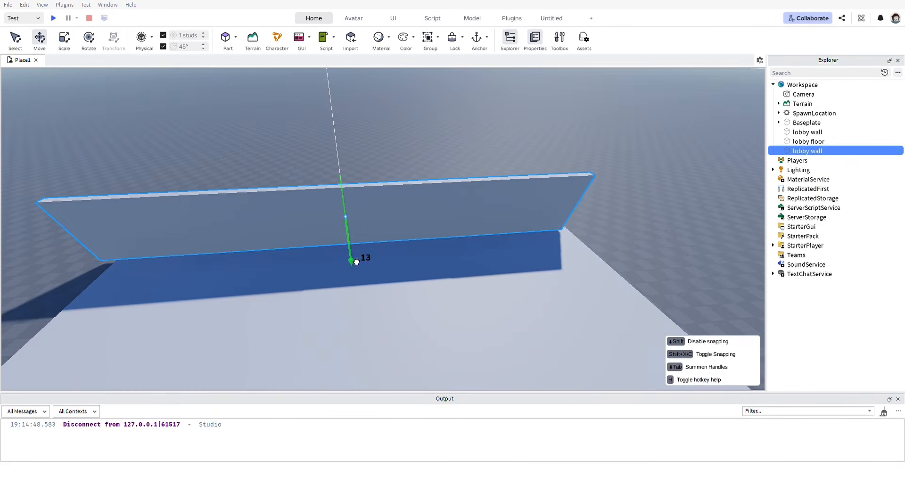
Duplicate the lobby wall again and place the copy along a third edge of the lobby floor
right_drag(354, 260, 419, 263)
key(ctrl+d)
drag(420, 263, 422, 292)
right_drag(605, 278, 605, 278)
drag(261, 288, 271, 292)
Create a fourth lobby wall by duplication and move it to the last open edge of the floor
key(ctrl+d)
drag(240, 231, 244, 250)
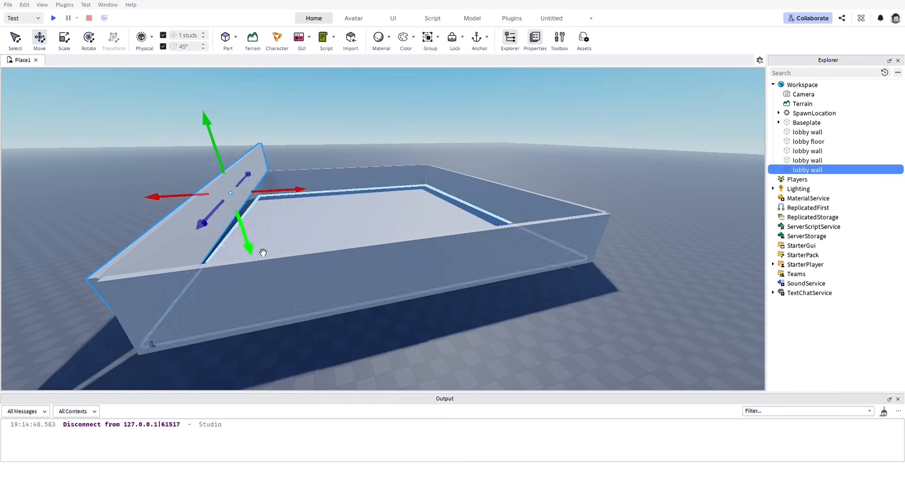
drag(297, 190, 532, 173)
drag(419, 168, 153, 198)
right_drag(250, 244, 410, 282)
Shorten the fourth lobby wall to less than half the edge and duplicate it to the other end, leaving a central doorway
key(ctrl+3)
drag(745, 323, 381, 325)
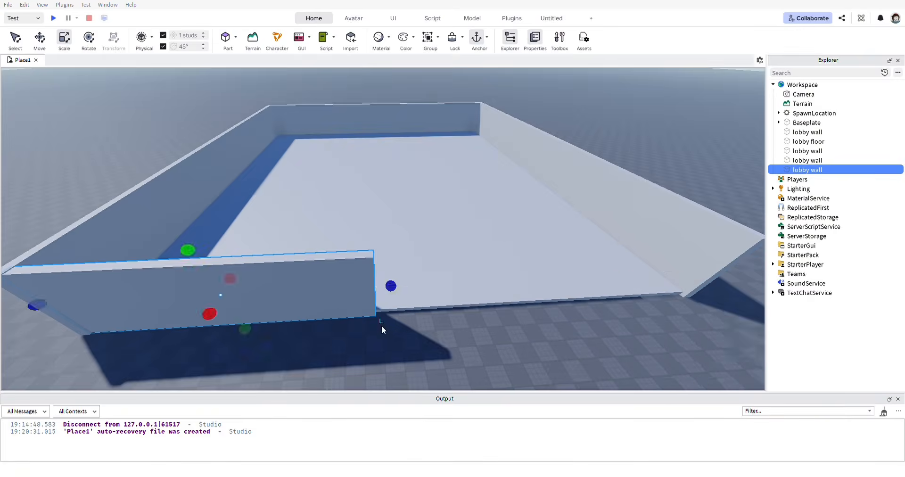
key(ctrl+2)
key(ctrl+d)
drag(239, 228, 597, 323)
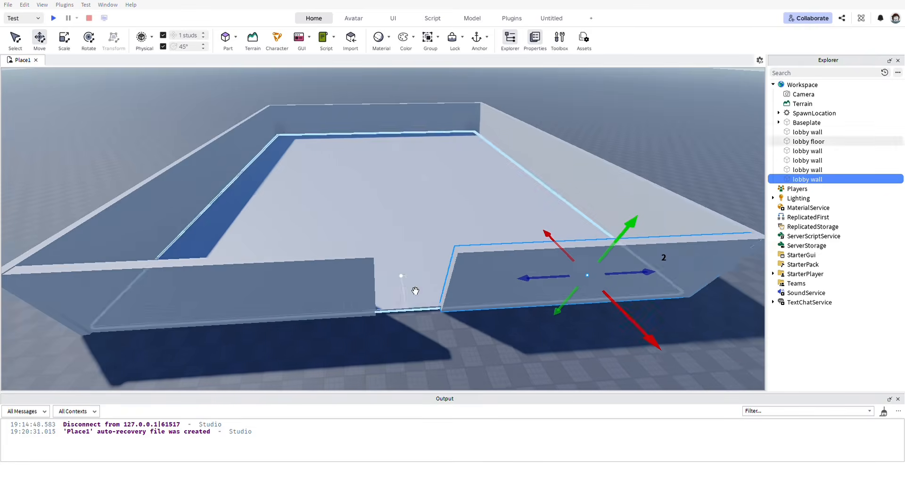
key(alt+a)
Playtest the walled lobby by walking outside along its walls, and stop the test
click(53, 18)
key(w)
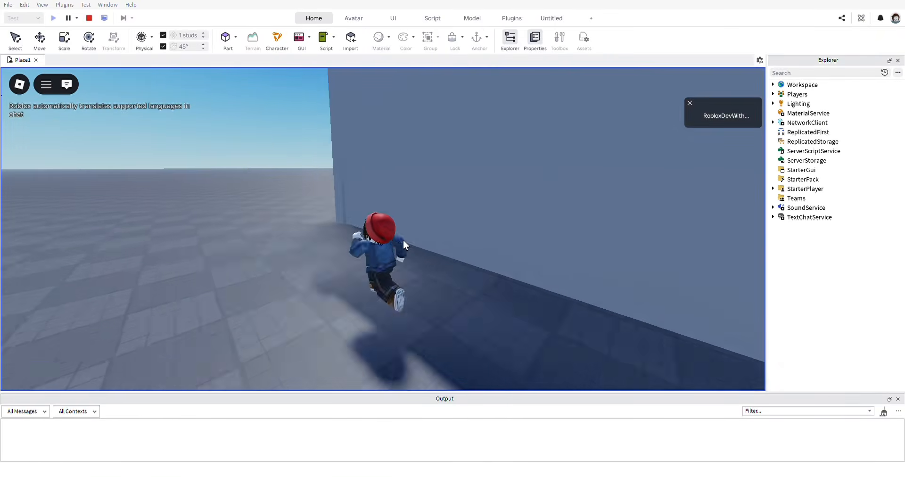
key(s)
click(90, 18)
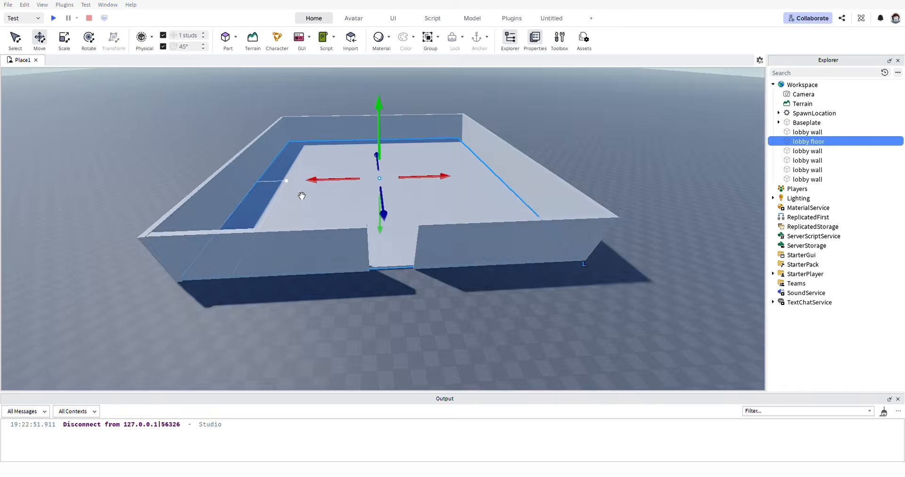
scroll(329, 226, down, 5)
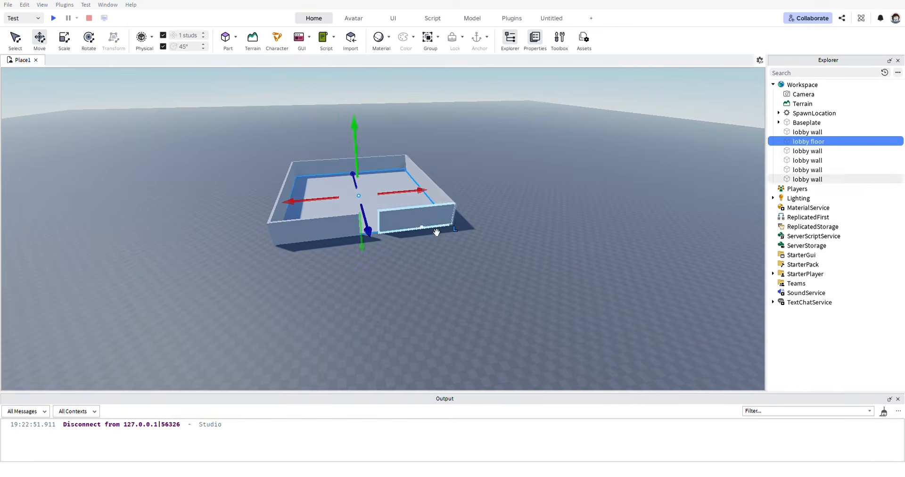
click(434, 192)
key(ctrl+d)
drag(488, 161, 508, 162)
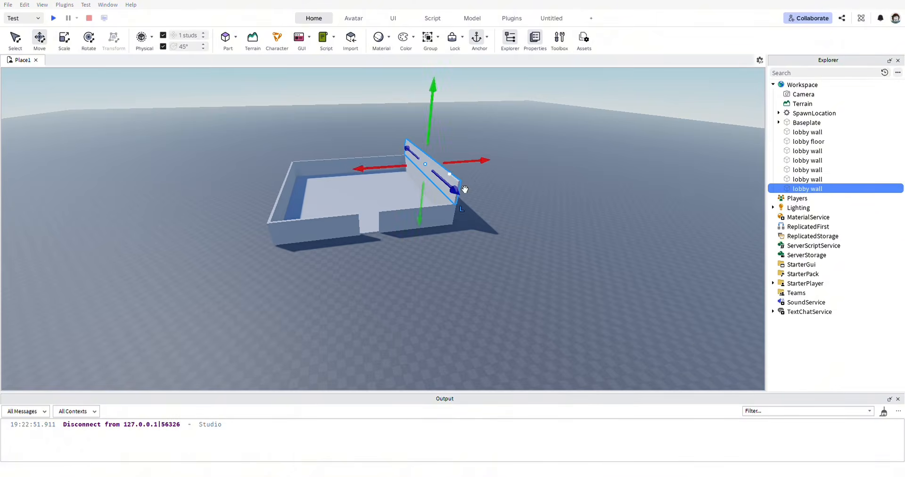
drag(447, 239, 458, 253)
scroll(279, 242, up, 5)
right_drag(279, 242, 386, 222)
key(Delete)
Duplicate the lobby floor and position the copy outside the lobby's doorway, adjusting its height
scroll(385, 222, down, 6)
click(321, 258)
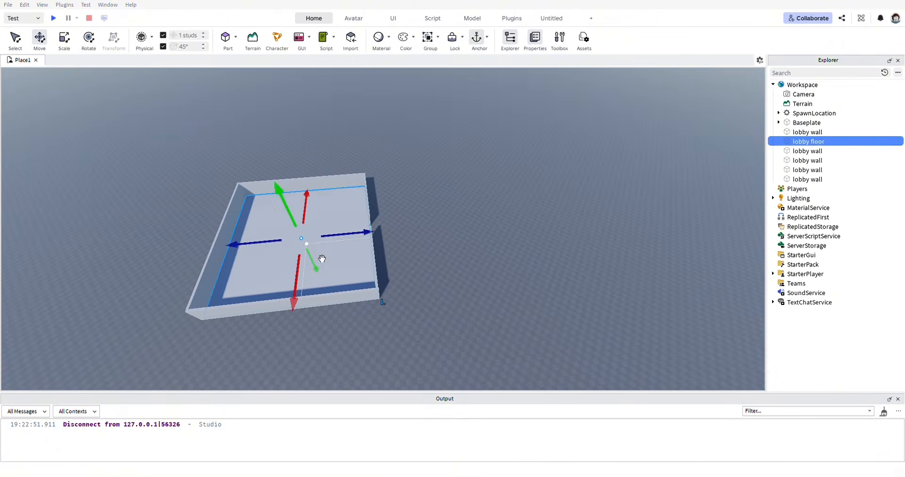
key(ctrl+d)
drag(363, 220, 483, 209)
scroll(472, 210, up, 4)
drag(427, 200, 419, 206)
drag(479, 229, 475, 259)
scroll(482, 278, down, 4)
right_drag(483, 281, 458, 208)
drag(445, 215, 444, 222)
scroll(433, 223, down, 3)
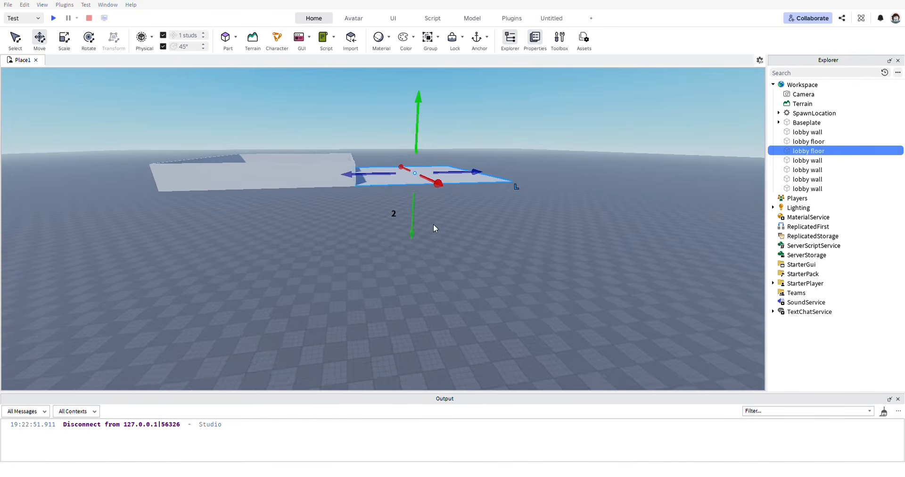
Stretch the copied floor into a large area that meets the doorway wall and extends past both lobby sides
scroll(427, 240, up, 4)
right_drag(433, 224, 427, 292)
scroll(426, 292, down, 4)
drag(453, 279, 487, 369)
key(ctrl+3)
drag(405, 173, 385, 126)
drag(491, 186, 566, 175)
key(a)
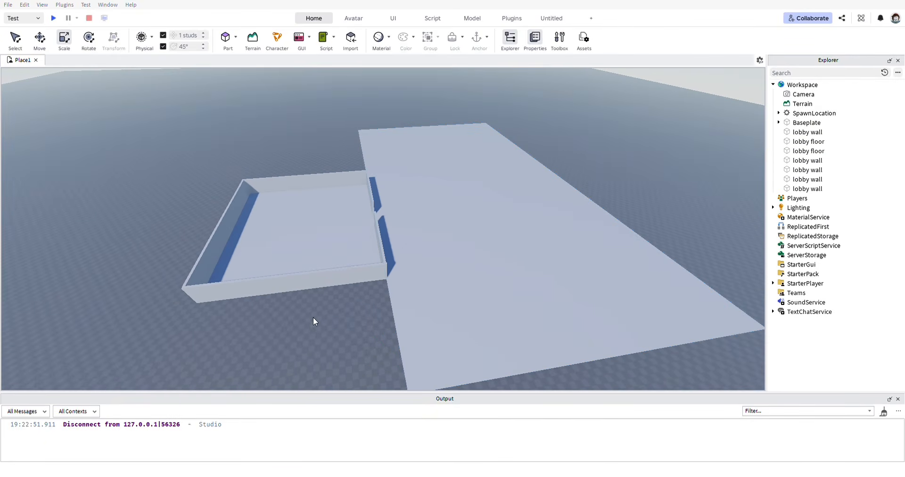
Extend the large floor farther past the lobby's side wall and duplicate it
scroll(313, 317, down, 4)
right_drag(312, 317, 419, 302)
click(302, 184)
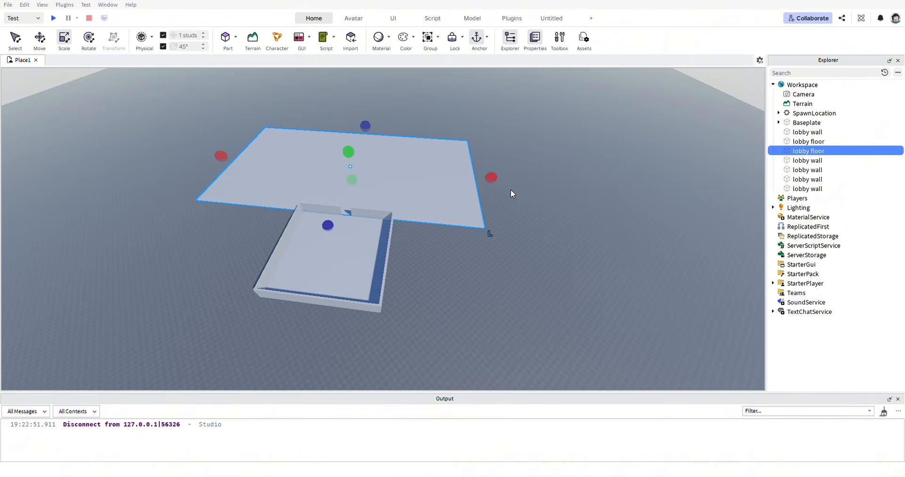
right_drag(505, 185, 453, 162)
drag(453, 161, 591, 153)
key(ctrl+d)
scroll(414, 216, up, 5)
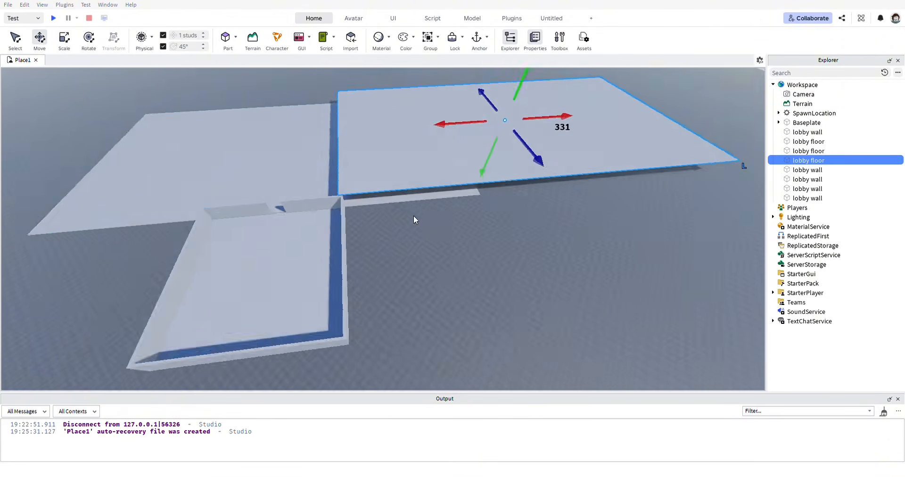
Move the duplicated floor alongside the lobby's side wall and adjust its size to fit there
right_drag(414, 215, 448, 207)
drag(526, 143, 706, 340)
right_drag(706, 339, 612, 283)
key(ctrl+3)
drag(363, 150, 377, 147)
right_drag(377, 147, 282, 292)
click(282, 290)
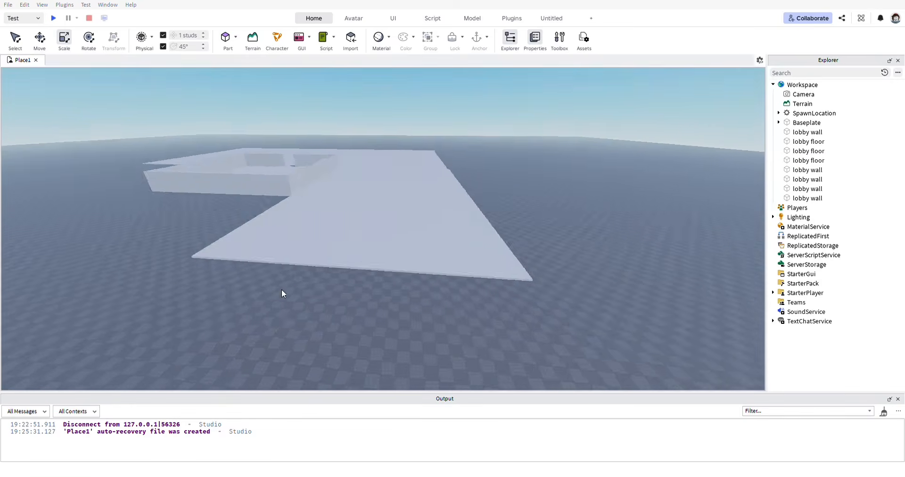
Adjust the side floor's size and position to line it up with the adjoining large floor
click(505, 270)
right_drag(505, 270, 203, 95)
drag(391, 115, 394, 113)
click(168, 157)
key(ctrl+2)
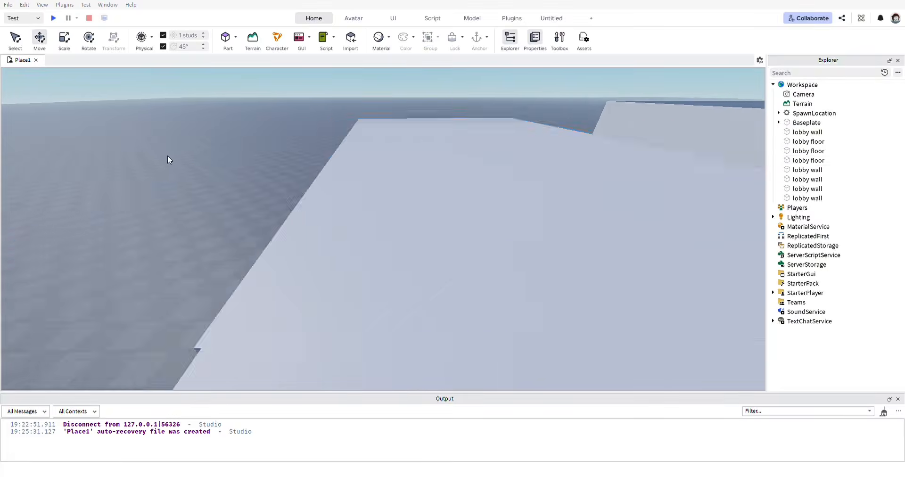
right_drag(167, 156, 283, 198)
click(552, 277)
drag(363, 147, 373, 155)
right_drag(373, 154, 282, 155)
Nudge the side floor along its joint with the large floor, comparing the fit by undoing and redoing the move
click(210, 154)
right_drag(210, 154, 325, 245)
click(325, 245)
click(331, 284)
click(348, 235)
drag(339, 150, 320, 154)
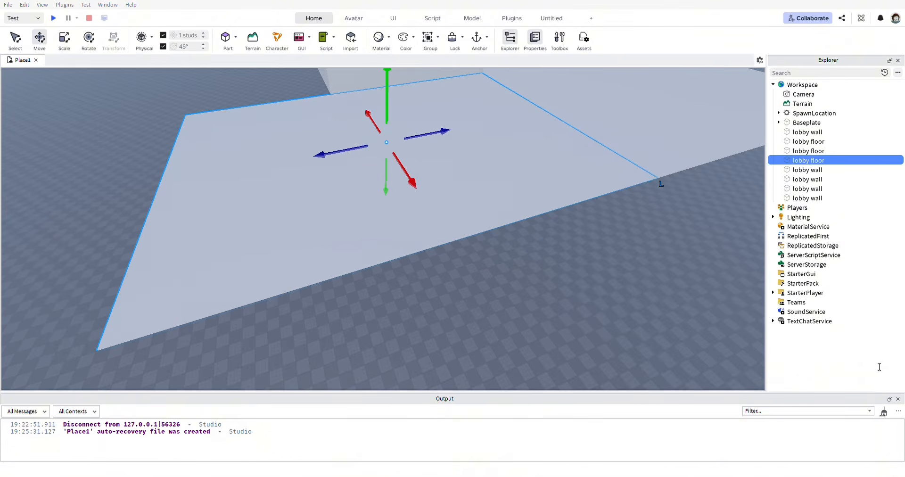
scroll(722, 244, down, 3)
key(ctrl+z)
key(ctrl+y)
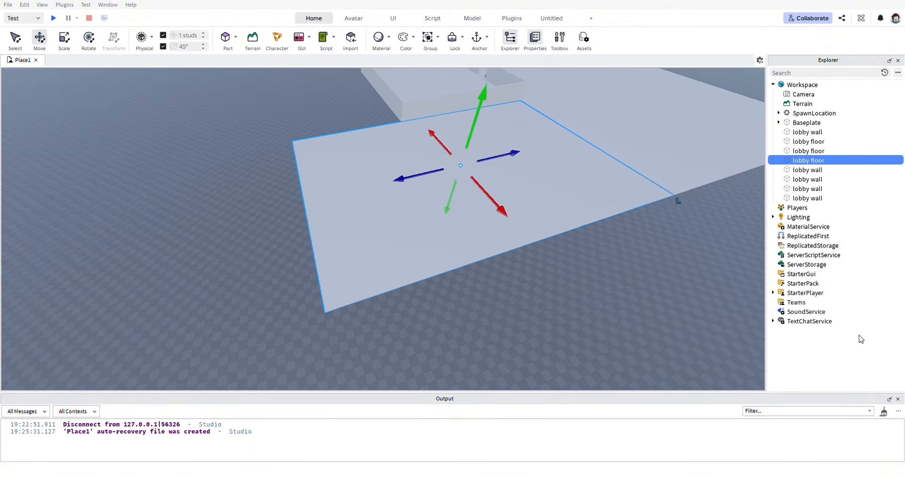
Shorten the side floor by pulling in its outer end
click(550, 320)
right_drag(550, 320, 250, 235)
click(249, 235)
key(ctrl+3)
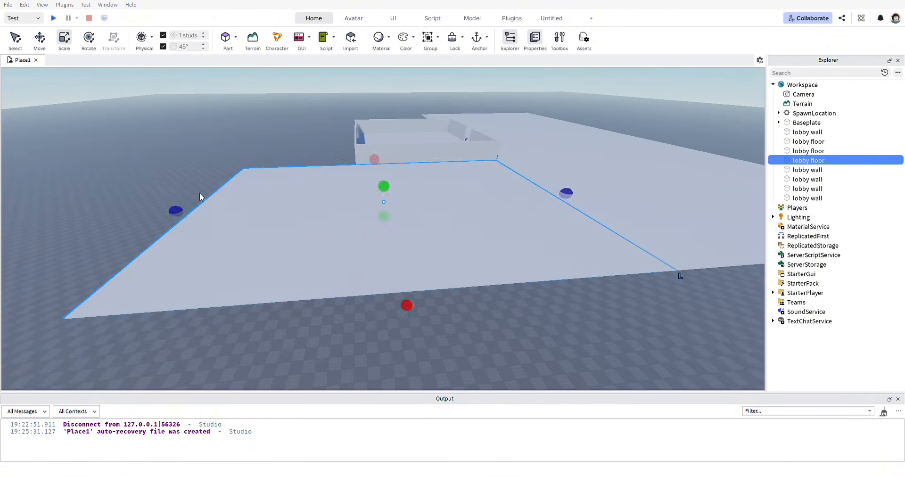
drag(176, 210, 337, 201)
click(274, 267)
Duplicate the side floor and move the copy outward beyond its far end
right_drag(274, 267, 456, 238)
click(456, 239)
key(ctrl+d)
key(ctrl+2)
drag(459, 211, 454, 383)
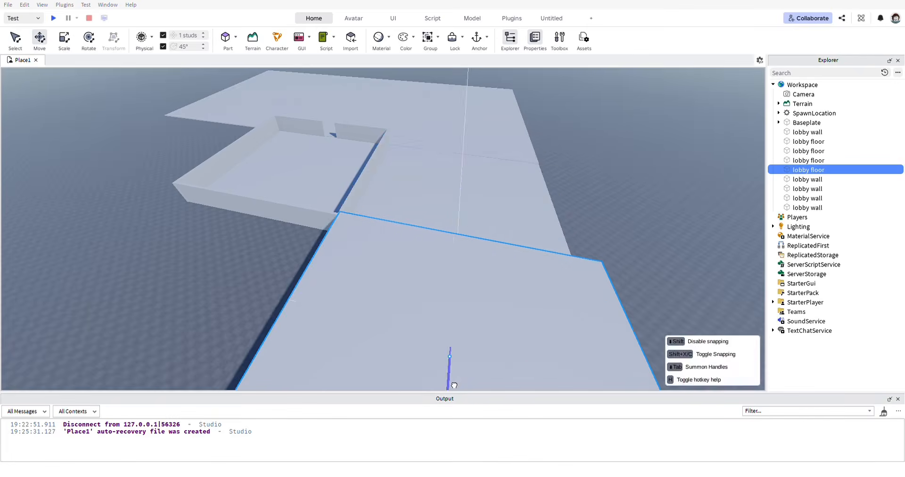
Lower the newest floor copy well below the lobby and adjust its horizontal placement for an underground level
right_drag(454, 383, 438, 342)
key(q)
drag(231, 277, 226, 277)
drag(288, 296, 325, 332)
right_drag(325, 332, 456, 355)
key(q)
drag(355, 249, 356, 260)
key(e)
Make the baseplate see-through and check the lowered floor beneath it
click(800, 122)
click(779, 123)
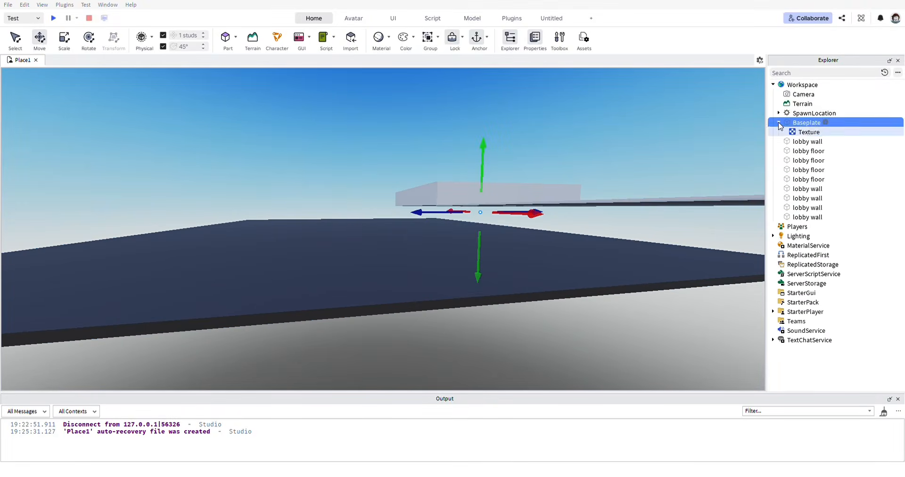
key(w)
click(577, 225)
right_drag(578, 224, 509, 262)
click(806, 122)
click(486, 250)
key(s)
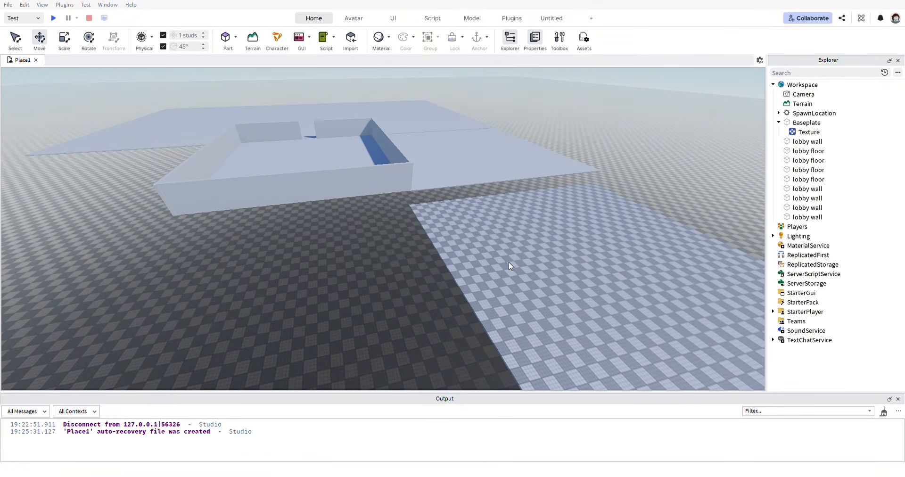
Duplicate an upper-level floor and move the copy across to extend the area around the lobby
right_drag(498, 185, 465, 174)
click(465, 173)
key(ctrl+d)
drag(439, 169, 95, 193)
right_drag(94, 193, 428, 212)
Duplicate the floor once more, move the copy outward, and shorten it from its inner side
right_drag(406, 260, 377, 264)
key(ctrl+d)
drag(221, 176, 377, 155)
key(ctrl+3)
drag(253, 215, 392, 288)
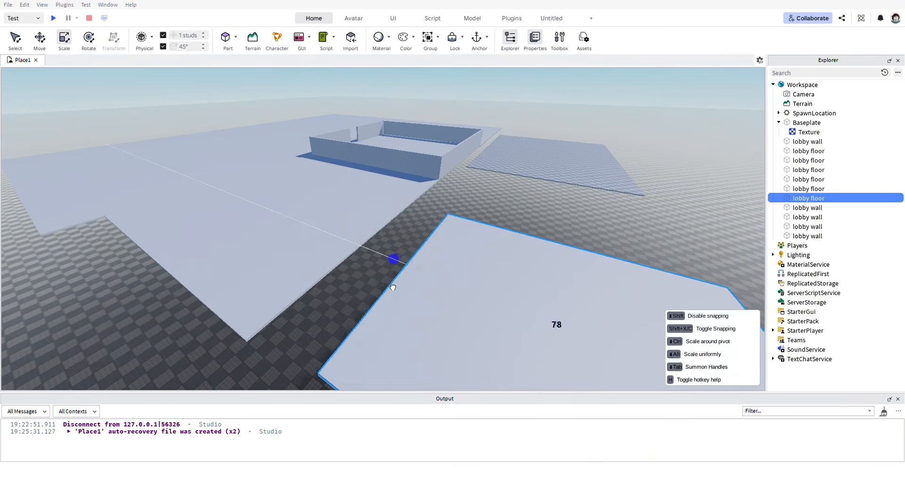
Move the shortened floor copy back toward the main floor area near the lobby
key(f)
key(a)
key(ctrl+2)
drag(408, 188, 382, 166)
drag(366, 215, 241, 238)
Duplicate a floor and fit the copy into the open area next to the lobby's corner, flush with the existing floor
right_drag(252, 242, 169, 215)
key(ctrl+d)
drag(489, 246, 474, 299)
drag(450, 223, 438, 202)
drag(481, 287, 495, 312)
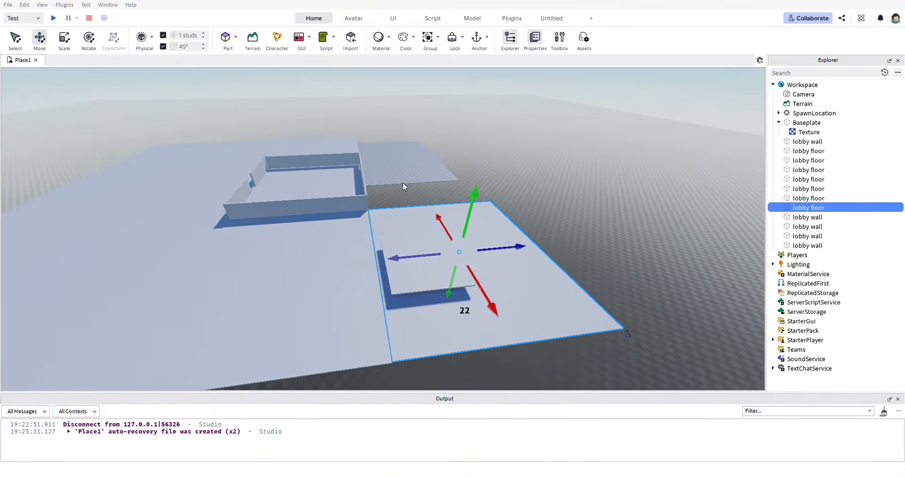
Playtest walking on the floors around the lobby, stop the test, and select the last lobby wall
key(ctrl+3)
right_drag(734, 213, 334, 270)
click(218, 196)
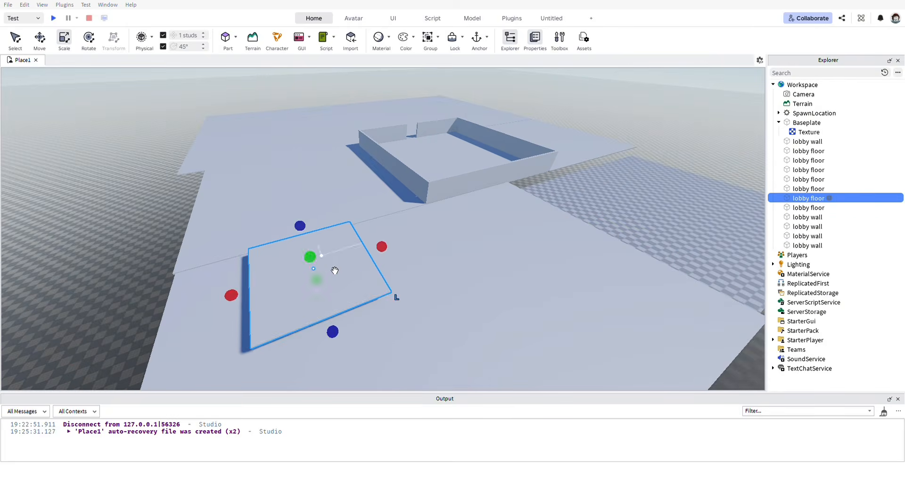
click(53, 18)
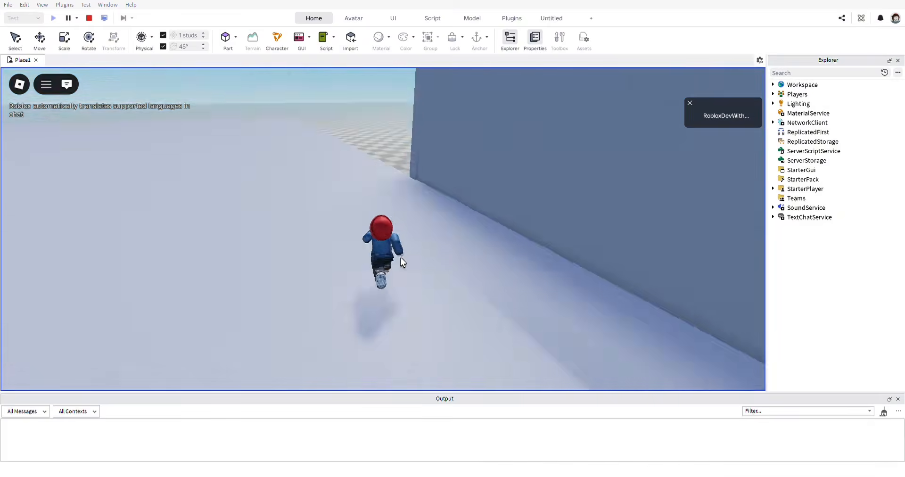
key(shift+F5)
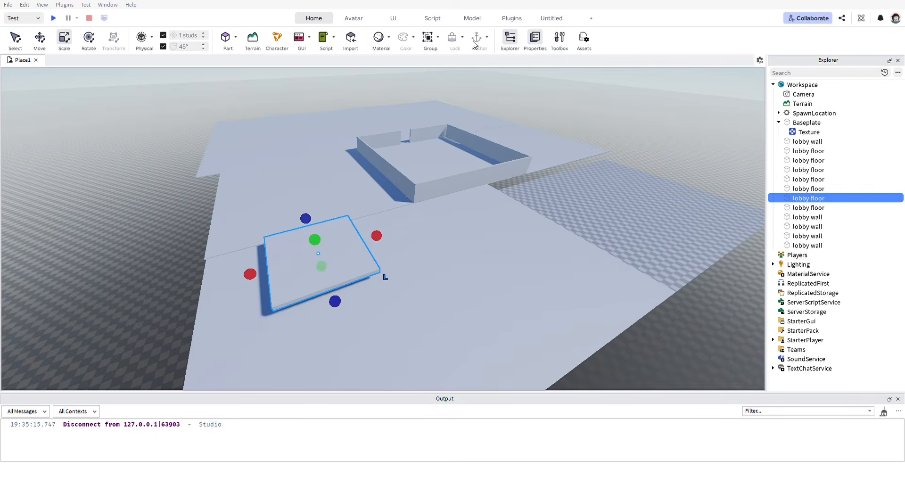
click(807, 245)
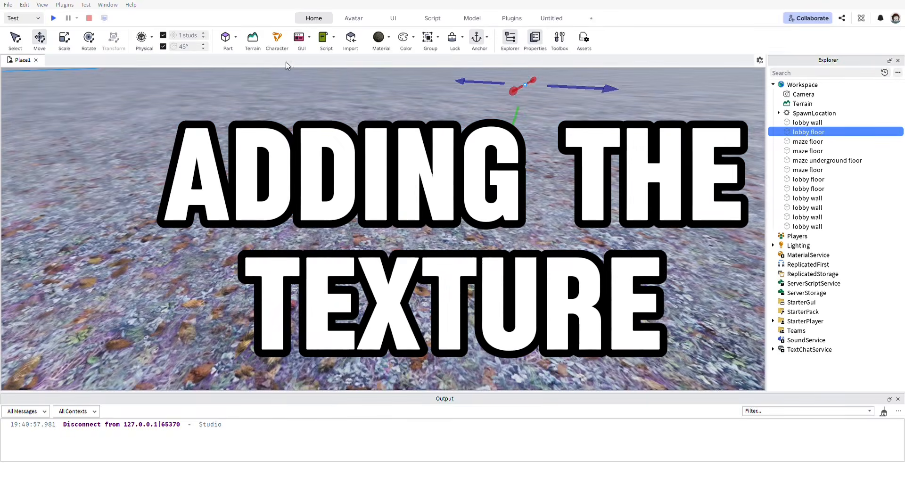
Change the lobby floor's material and color to a grassy dark green texture
right_drag(508, 189, 466, 114)
click(509, 145)
click(380, 37)
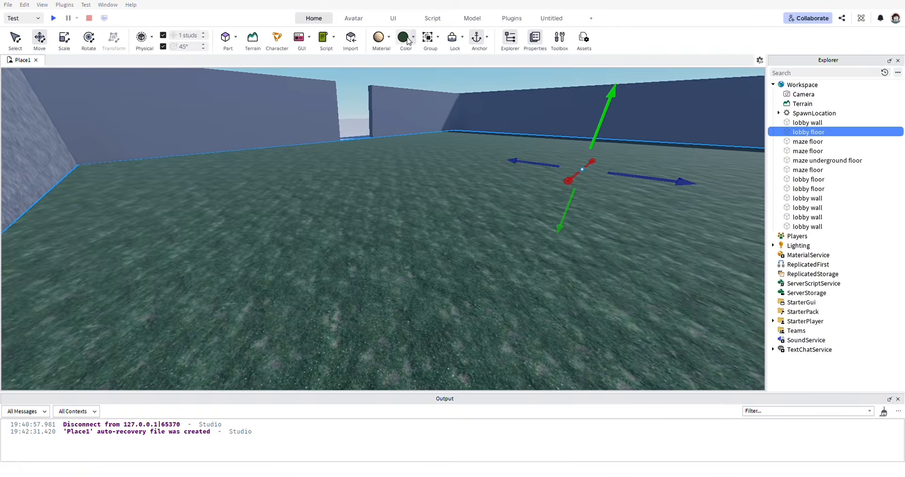
Playtest the lobby by walking and jumping across the green floor, looking toward its walls and doorway
key(F5)
key(w)
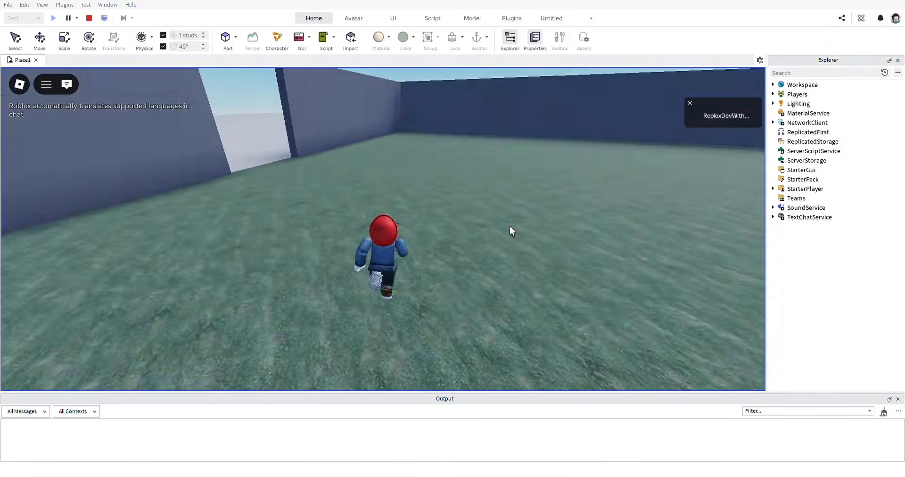
right_drag(510, 225, 508, 233)
key(w)
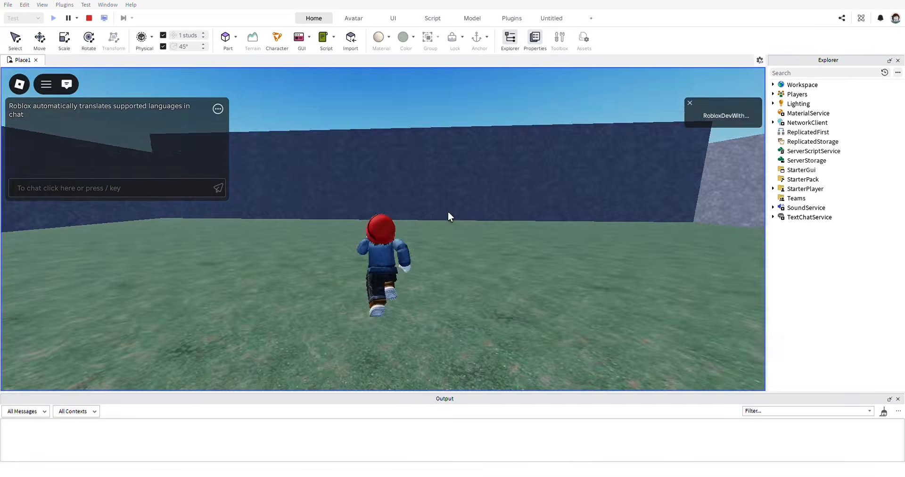
key(space)
right_drag(448, 217, 448, 217)
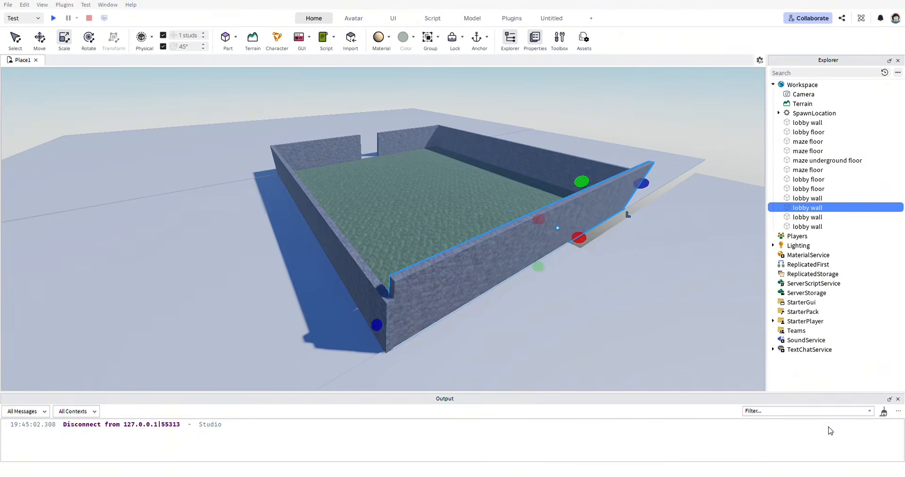
Raise the remaining lobby walls to a greater height and playtest the lobby under darker lighting
click(315, 182)
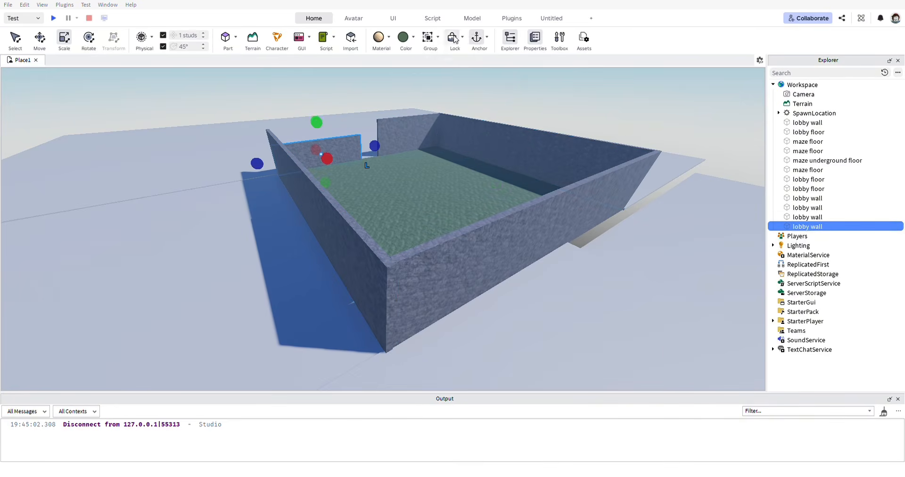
click(54, 18)
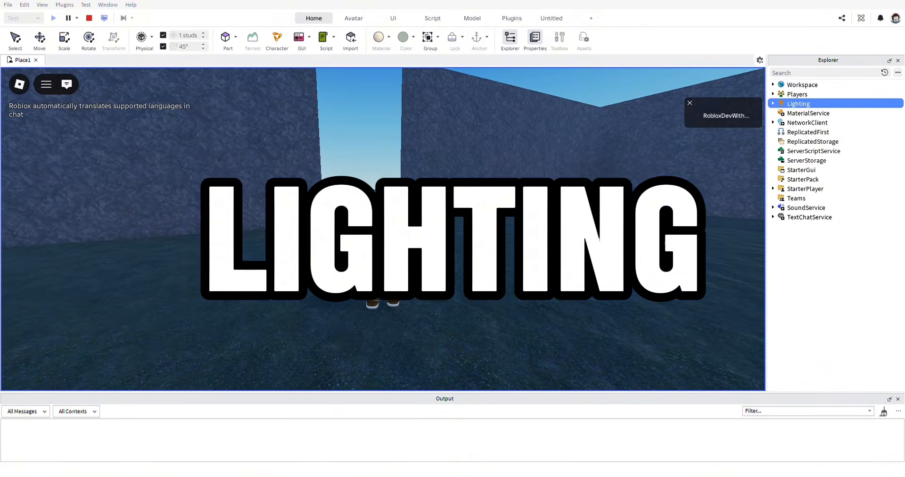
key(w)
right_drag(479, 287, 480, 288)
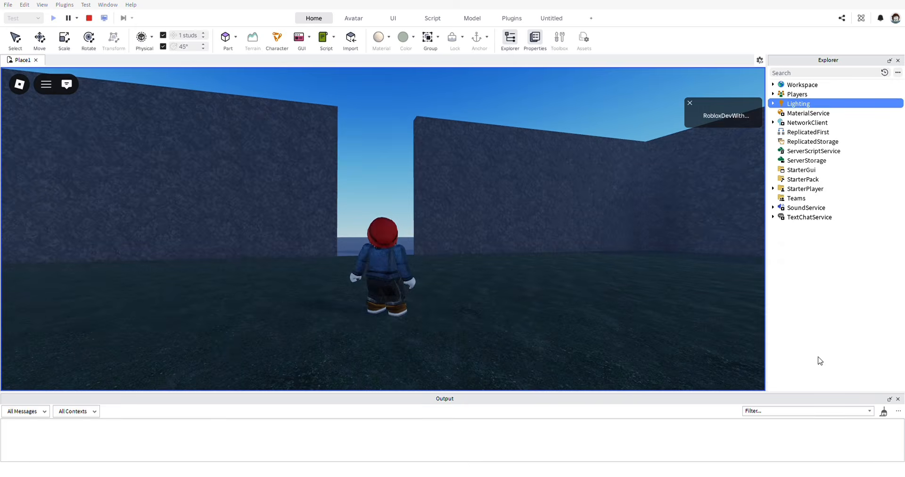
right_drag(620, 295, 621, 295)
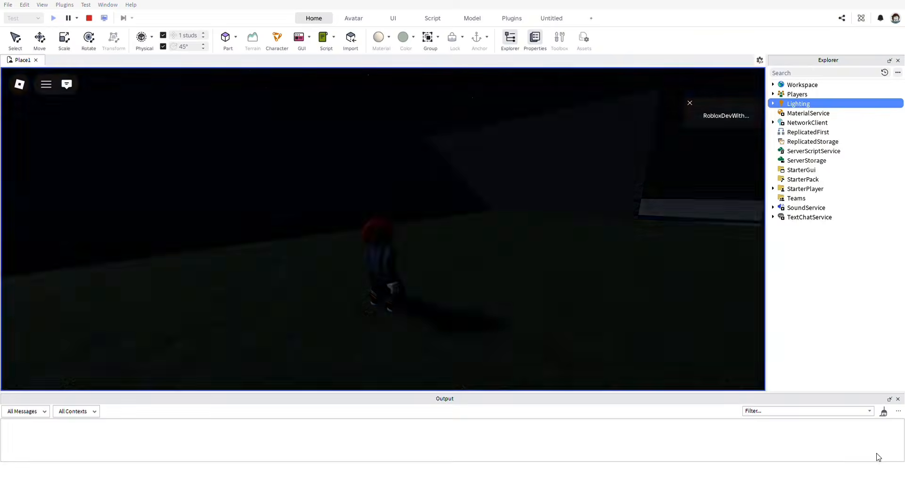
Walk through the lobby in the playtest and look around to examine the near-black night lighting
key(Left)
key(Right)
key(Left)
scroll(287, 235, down, 3)
right_drag(287, 235, 288, 236)
key(w)
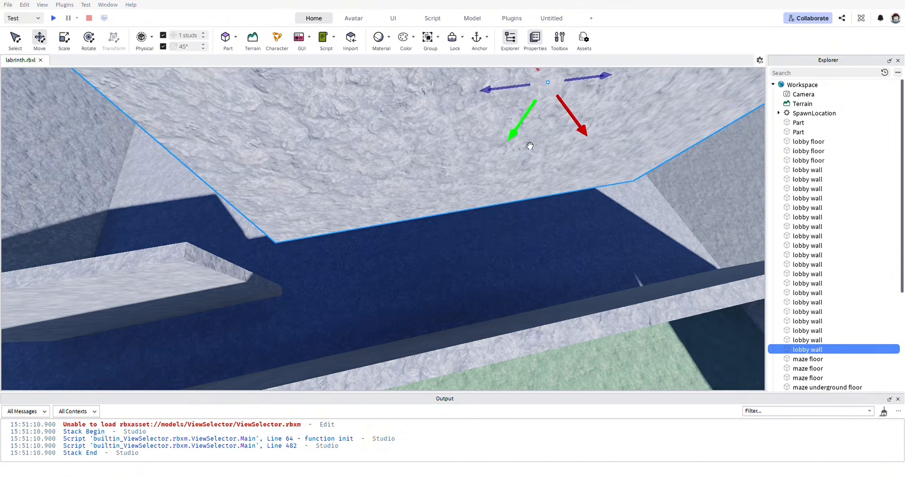
Lower the raised wall copies onto the maze floor beside the lobby to form maze corridors
drag(529, 143, 488, 303)
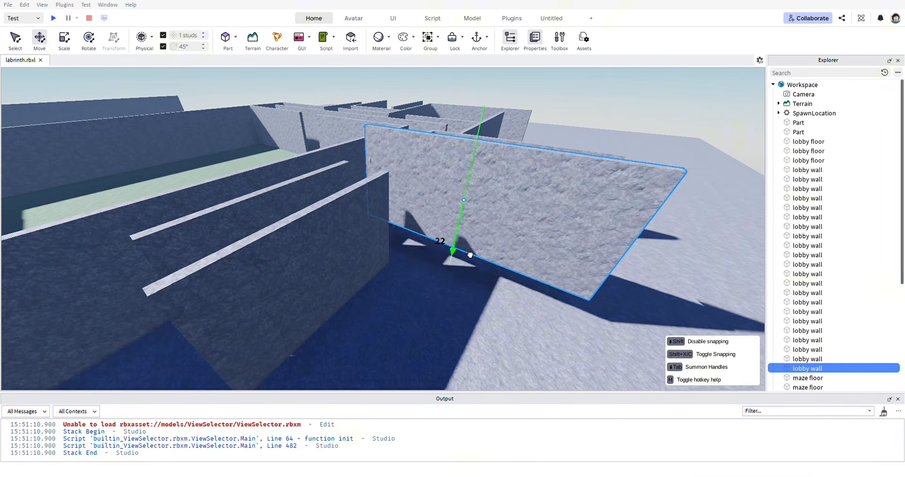
drag(455, 264, 465, 278)
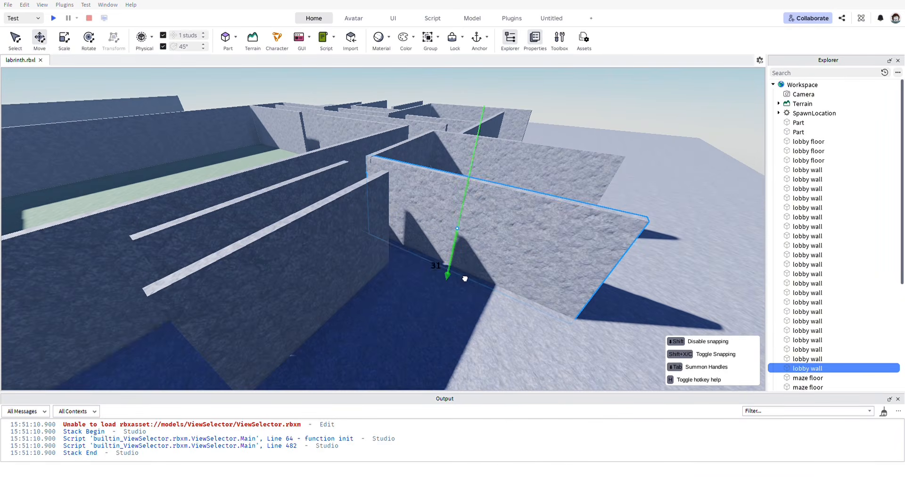
drag(436, 273, 436, 276)
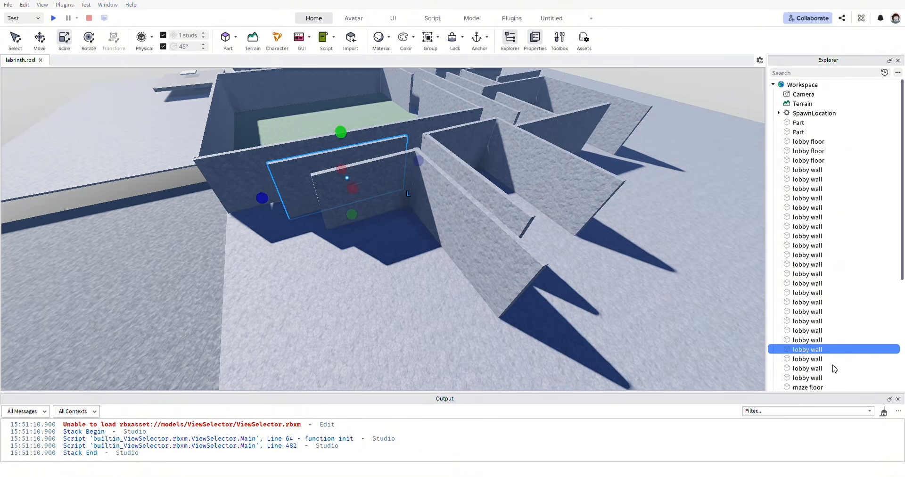
Add further wall copies along the maze corridors and lower the newest one about 30 studs onto the floor
drag(518, 304, 521, 315)
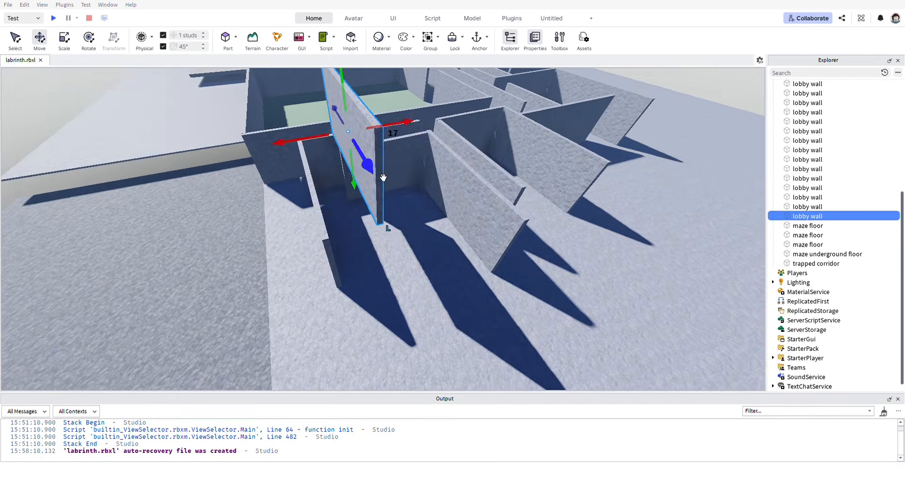
right_drag(391, 210, 397, 208)
drag(387, 204, 389, 241)
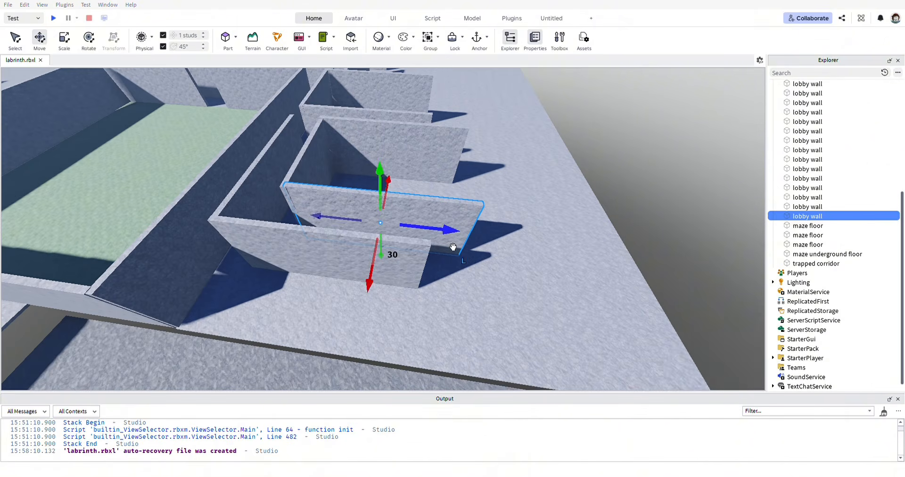
Shorten the newly placed maze wall from its outer end to line up with the neighboring wall
key(ctrl+2)
drag(453, 247, 400, 239)
key(d)
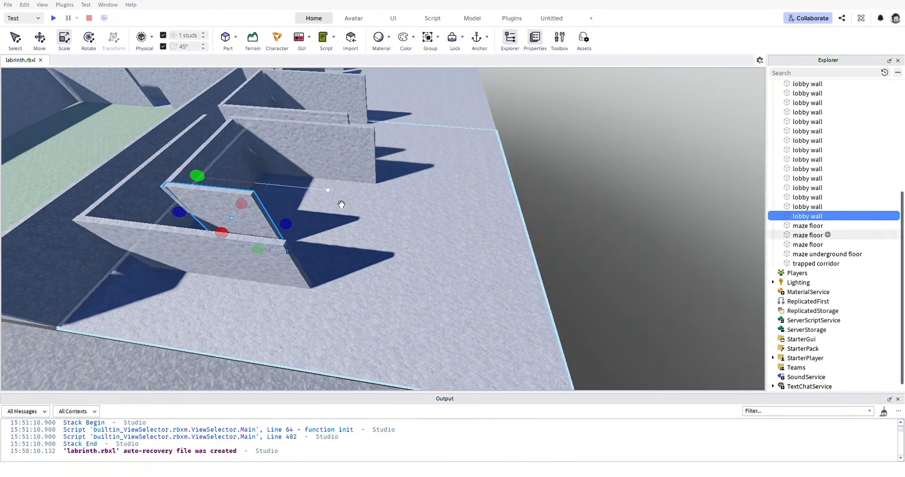
Paste a copy of the shortened wall and lower it about 24 studs onto the open floor beyond the corridor
key(ctrl+v)
key(ctrl+2)
drag(339, 195, 337, 253)
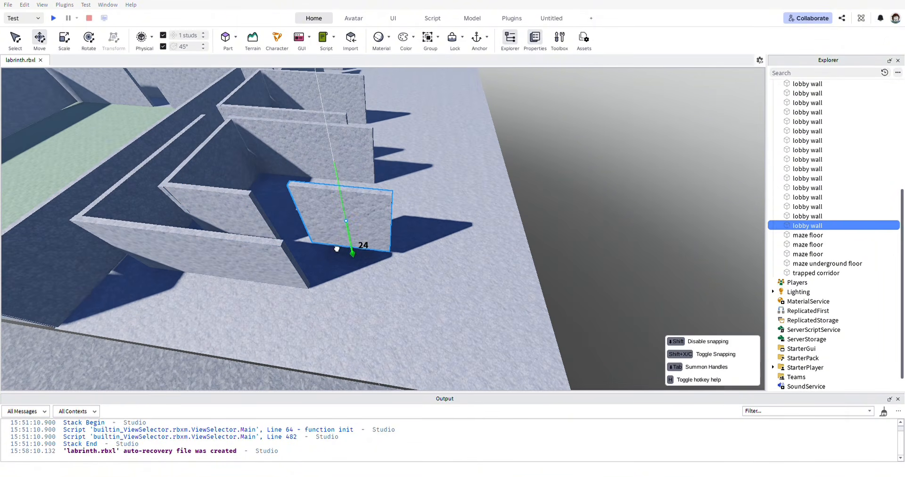
key(a)
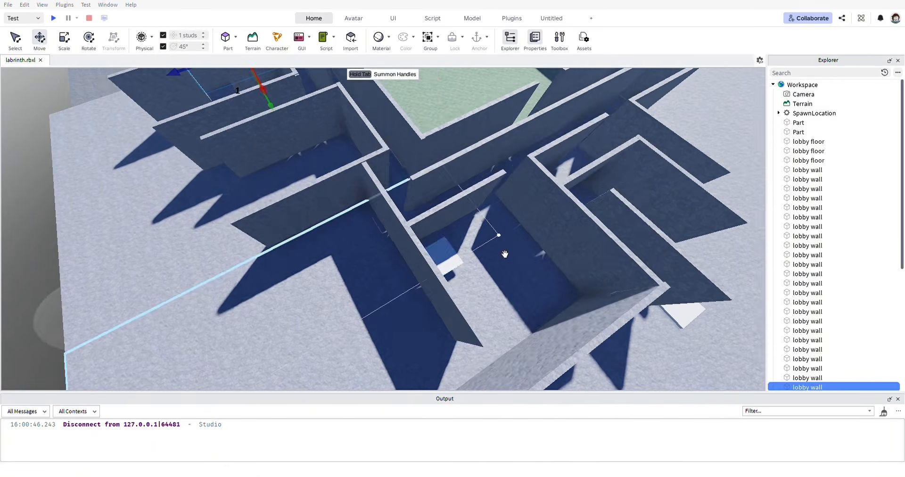
Place two walls along the maze floor's outer edge and resize them to leave a doorway gap between them
click(436, 268)
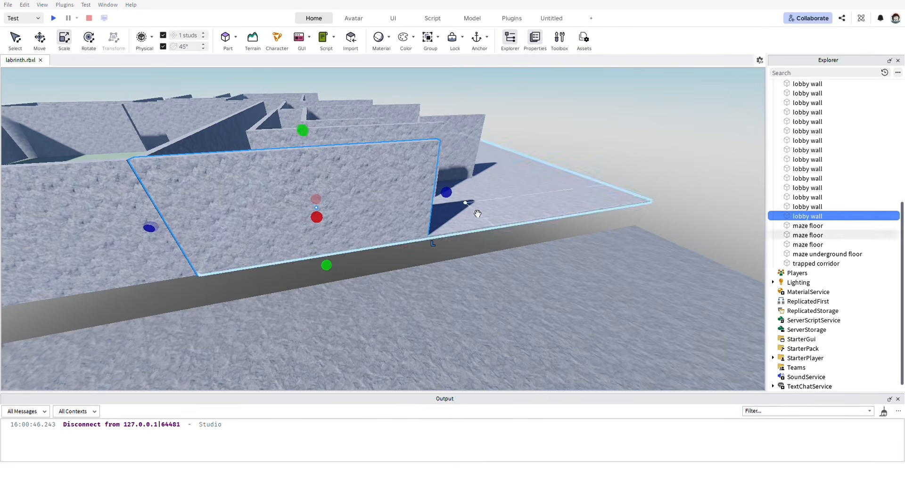
drag(450, 201, 430, 202)
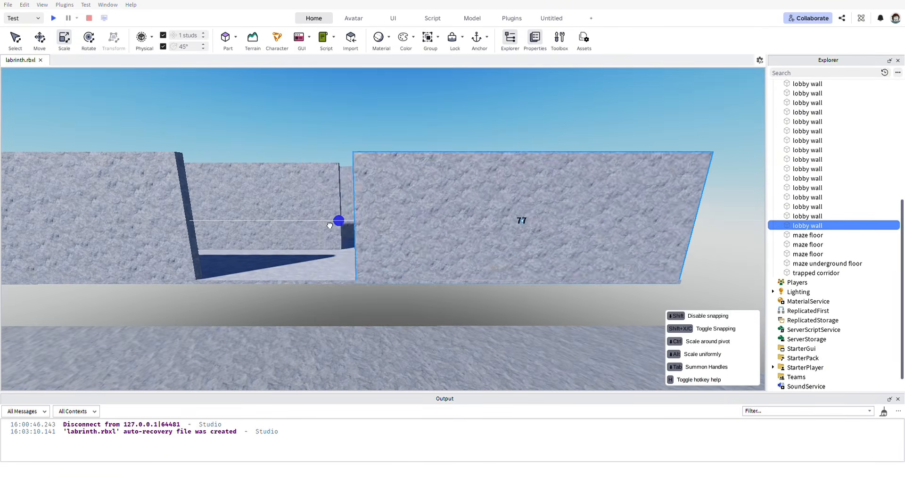
drag(335, 230, 286, 234)
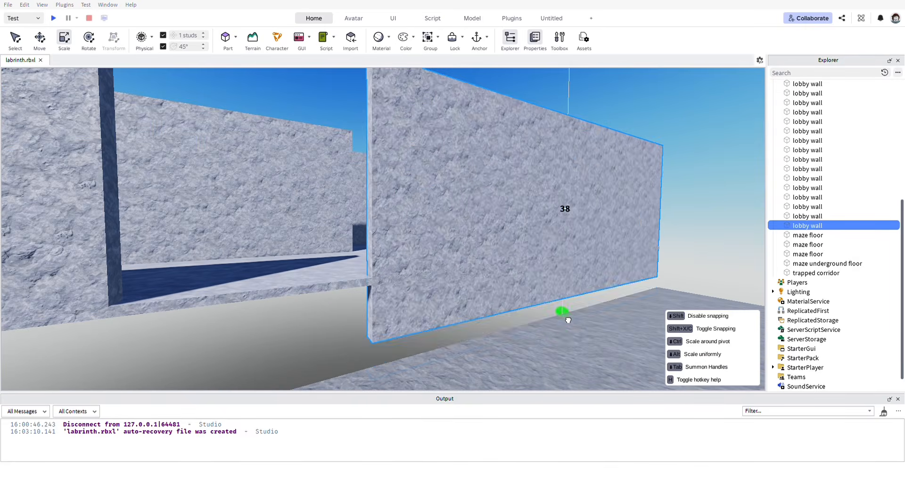
Extend the outer maze walls downward past the upper floor's edge toward the underground floor
drag(562, 313, 565, 335)
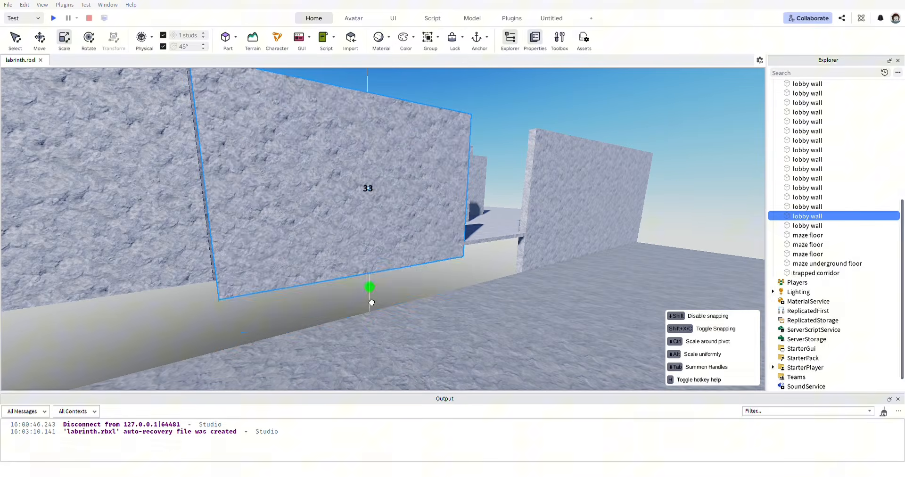
drag(372, 302, 371, 336)
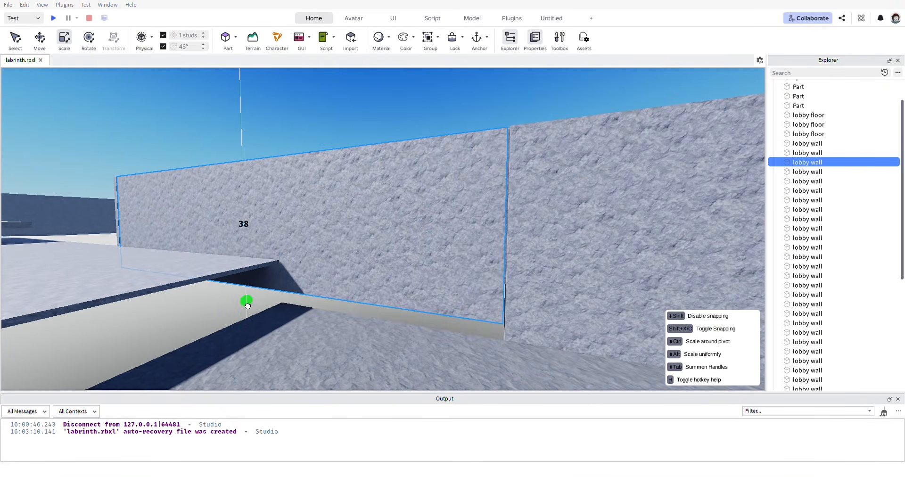
drag(244, 301, 244, 313)
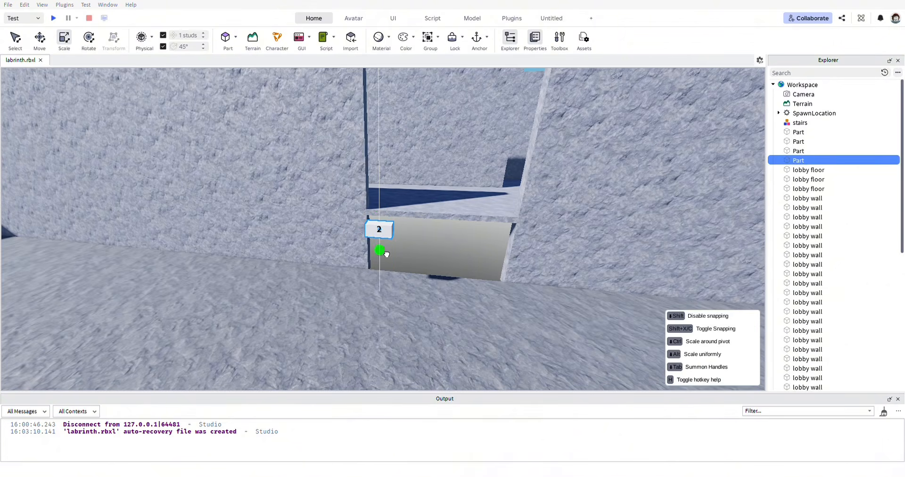
Enlarge the new stair block, push it against the doorway's lower opening, and widen it to fill the gap
drag(419, 281, 542, 307)
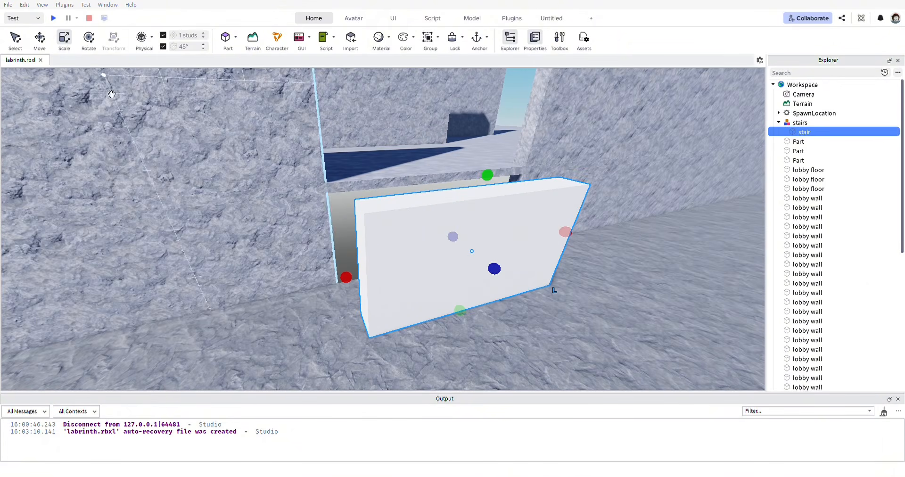
drag(460, 246, 421, 216)
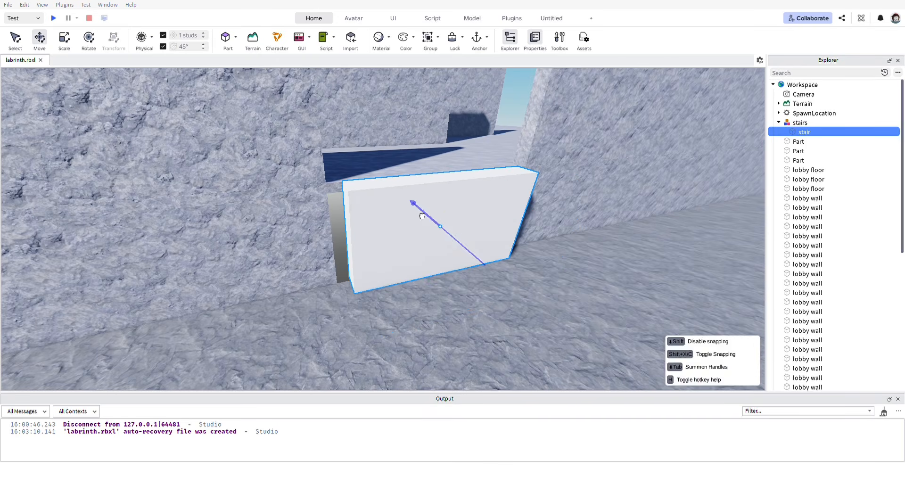
drag(332, 244, 326, 257)
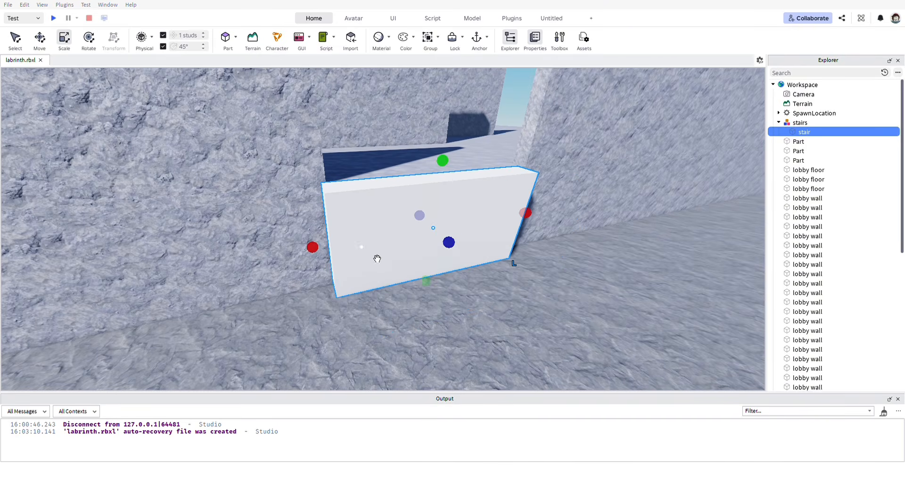
Duplicate the stair block outward and lower each copy to form four steps descending from the doorway
right_drag(377, 259, 451, 297)
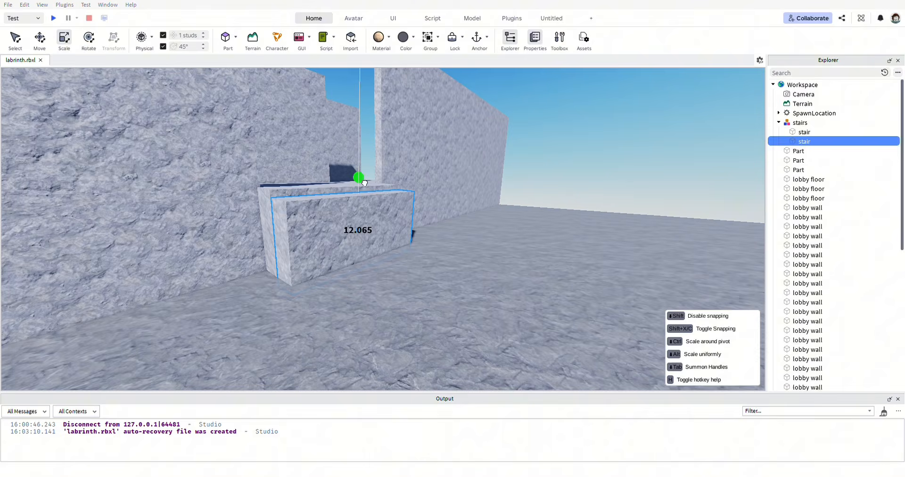
drag(364, 182, 362, 196)
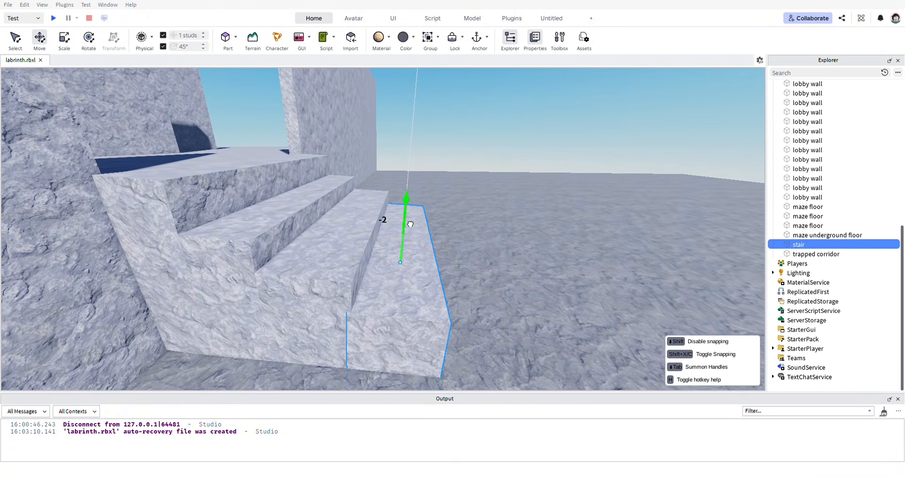
drag(406, 215, 408, 245)
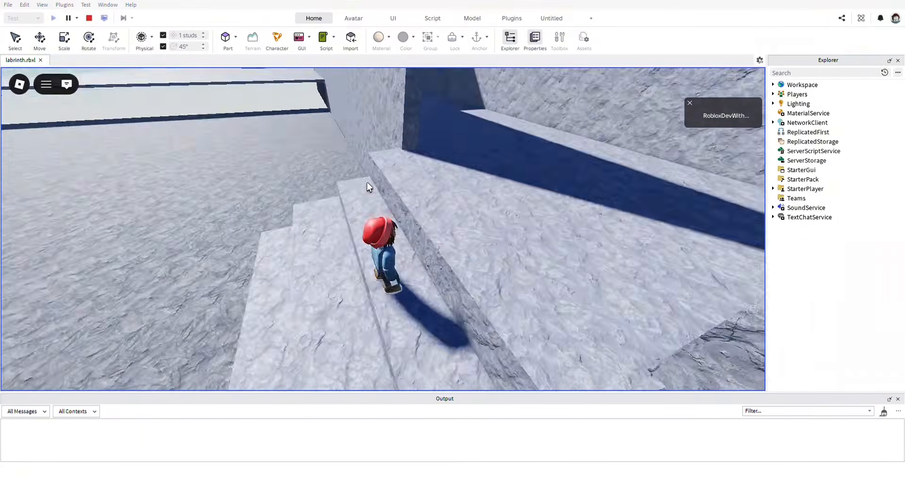
Playtest the staircase by moving the character down and up the steps
key(a)
key(s)
key(a)
key(w)
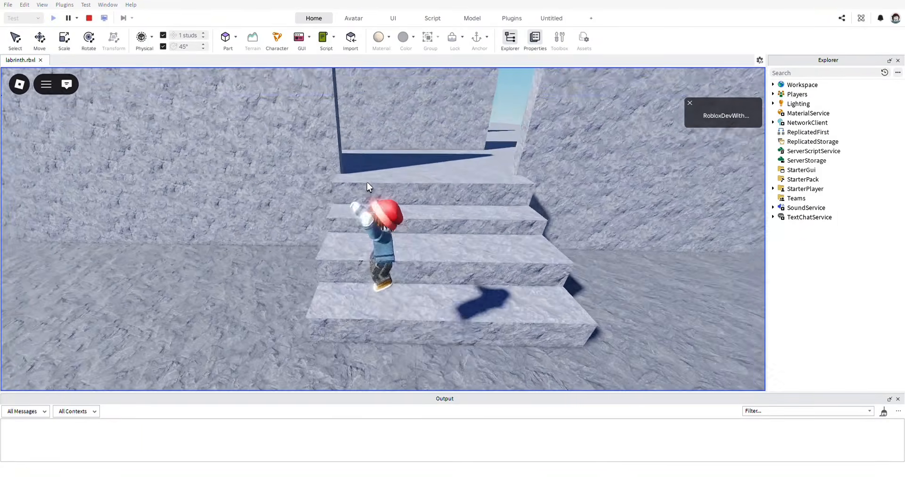
key(s)
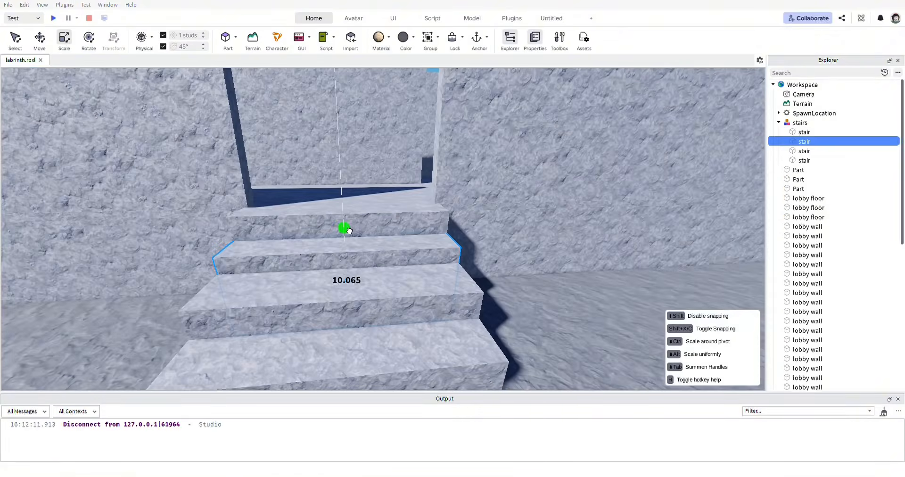
Adjust the heights of the lower stair blocks to even out the steps, making the bottom block about 8 studs tall
drag(348, 230, 343, 219)
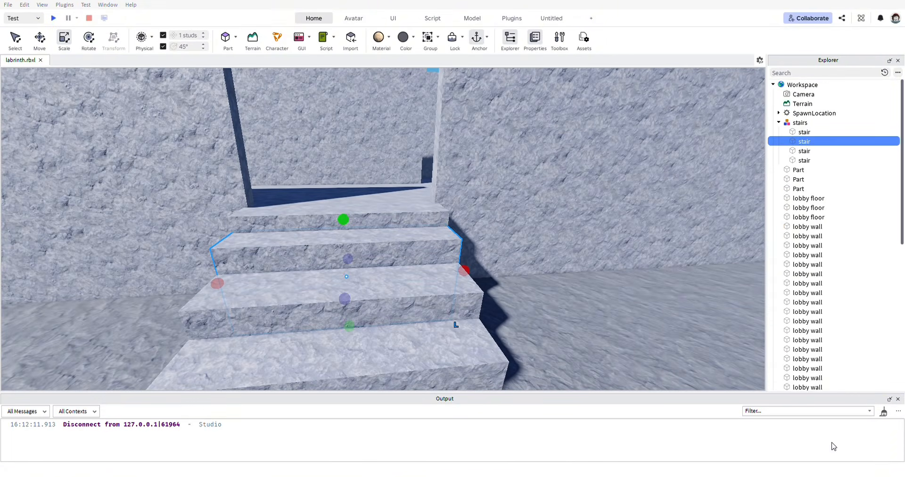
click(450, 321)
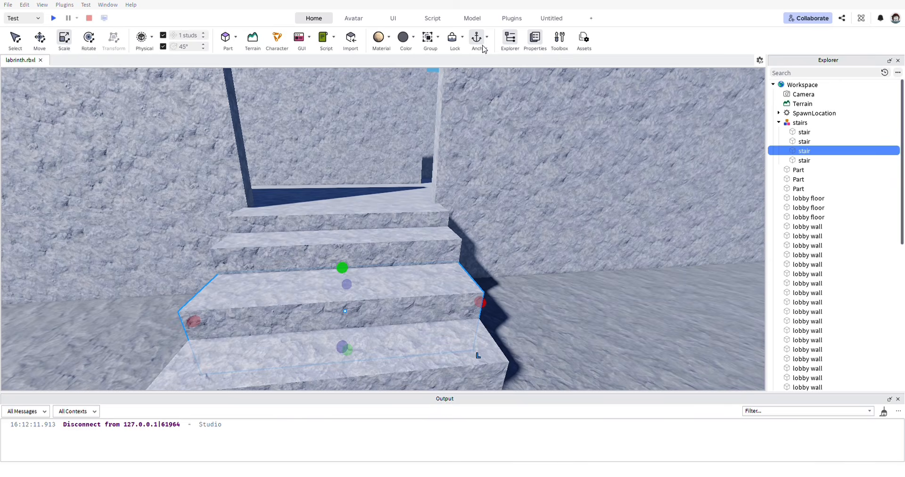
key(s)
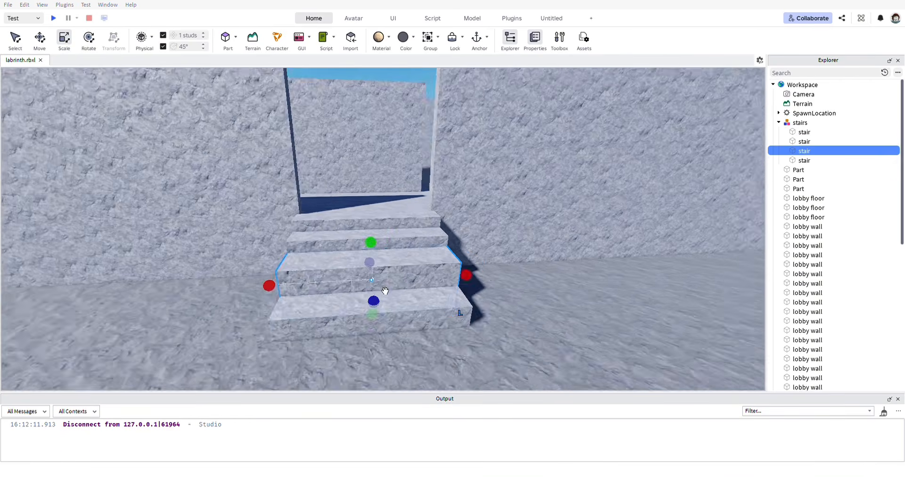
right_drag(344, 266, 395, 325)
key(a)
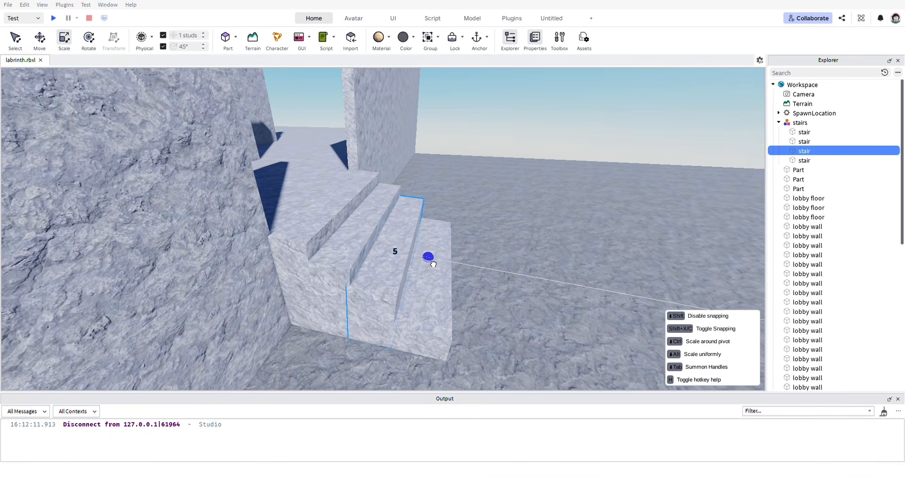
click(445, 275)
key(d)
right_drag(444, 275, 392, 289)
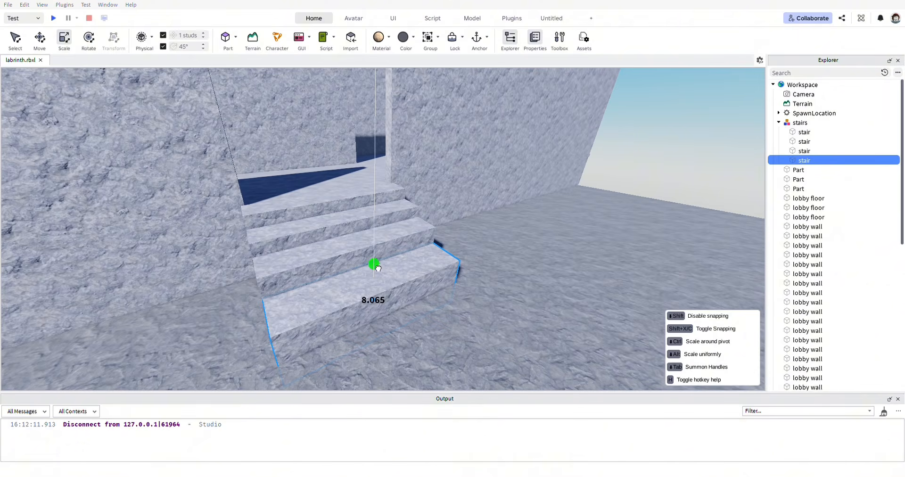
drag(378, 263, 378, 264)
Trim the bottom step's depth, and add another stair block in front of it with its top lowered by one step
right_drag(465, 333, 591, 341)
key(a)
key(w)
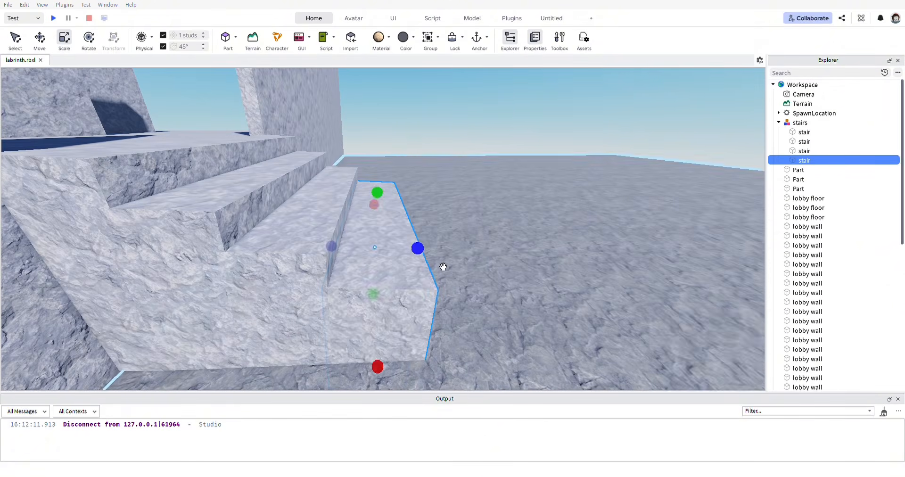
drag(422, 253, 414, 254)
key(d)
right_drag(432, 266, 282, 235)
click(281, 236)
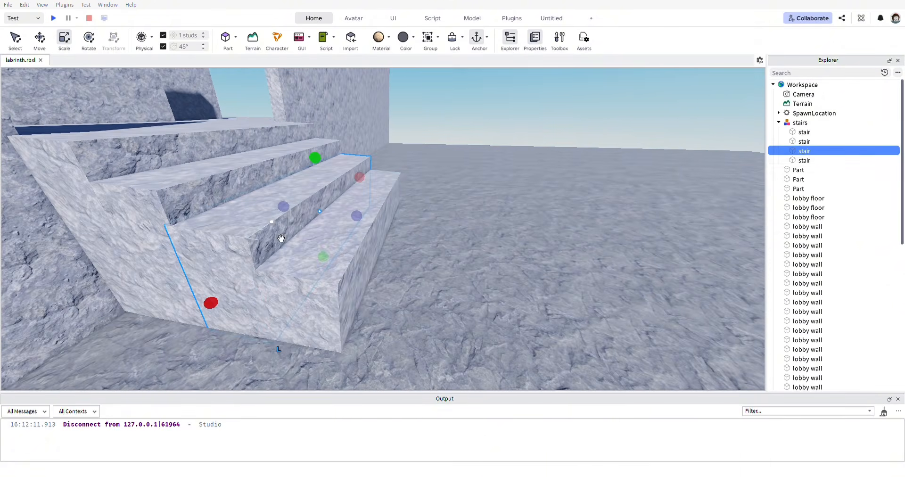
click(345, 295)
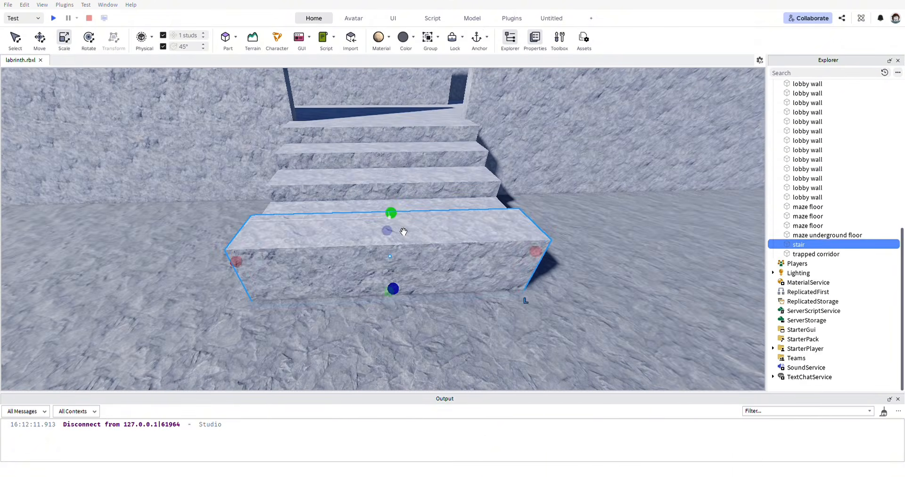
drag(392, 214, 392, 240)
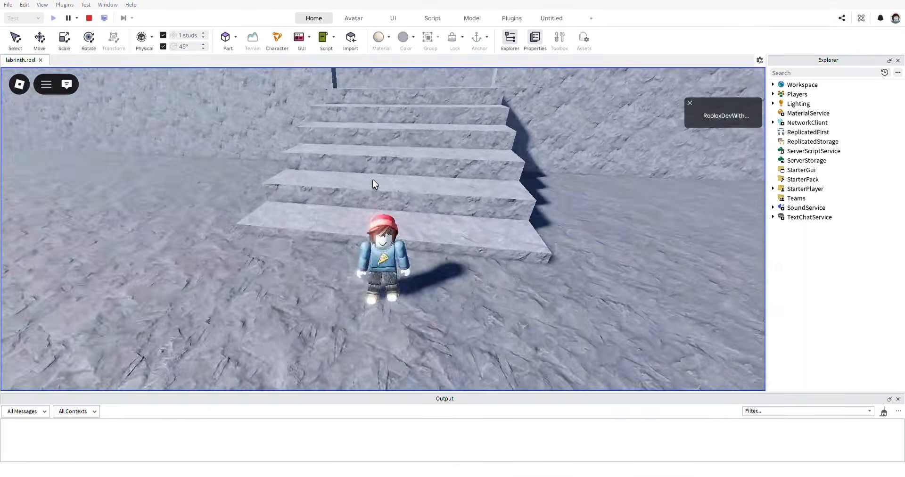
Playtest the extended staircase by running the character up and down through the doorway, and stop the test
key(w)
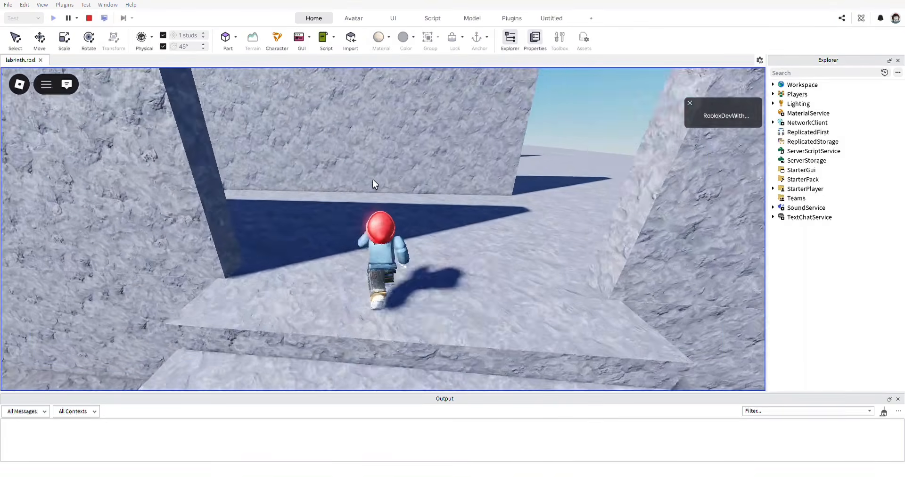
key(s)
key(w)
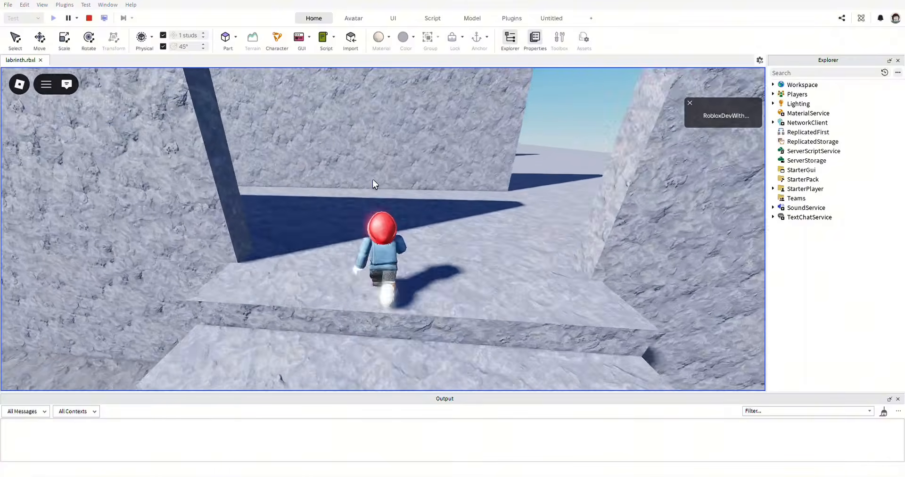
right_drag(372, 179, 373, 179)
key(shift+F5)
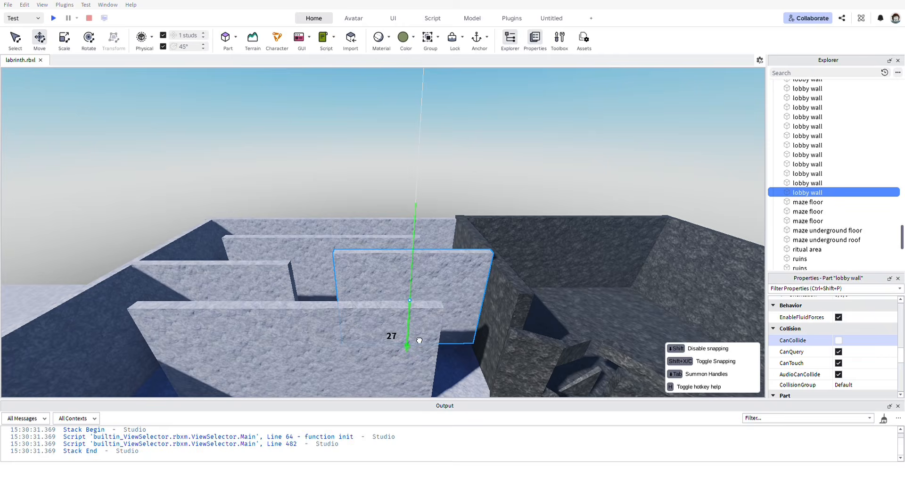
Add copied lobby wall segments beside the dark ruined area, lowering and positioning them on the floor to form narrow maze corridors
drag(410, 347, 414, 354)
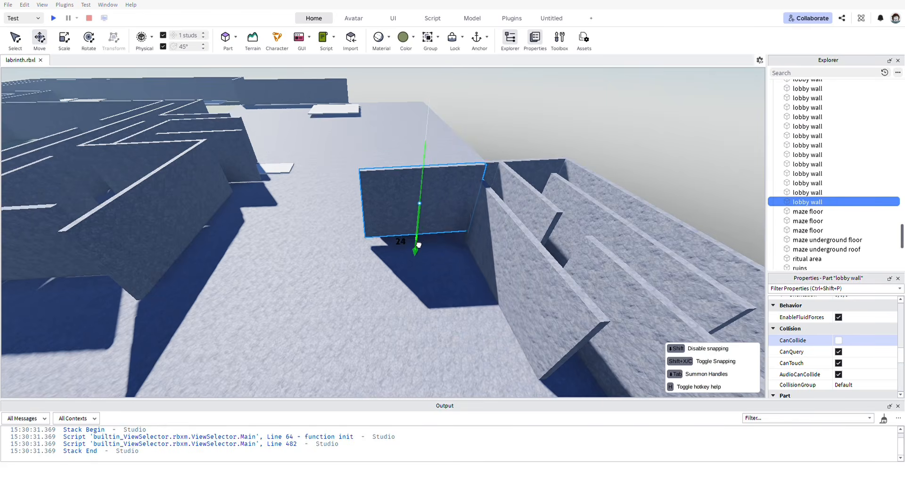
drag(418, 244, 418, 253)
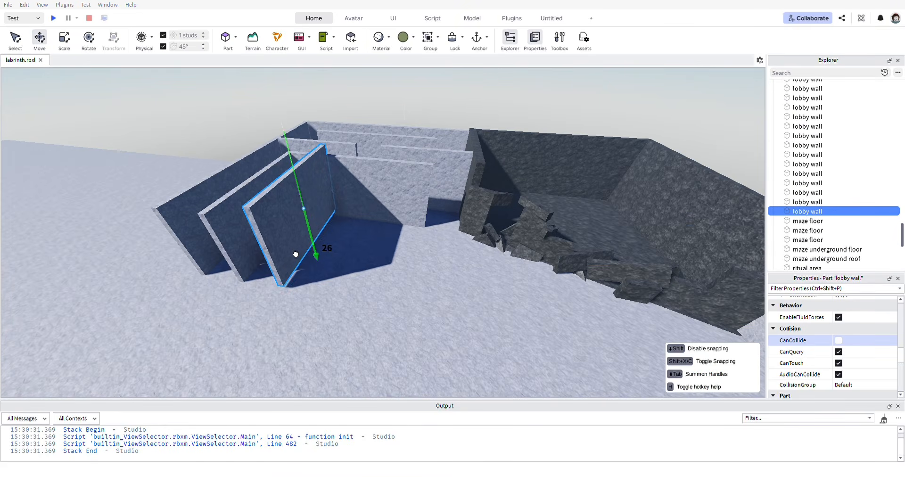
drag(300, 254, 295, 261)
key(ctrl+3)
drag(337, 182, 334, 208)
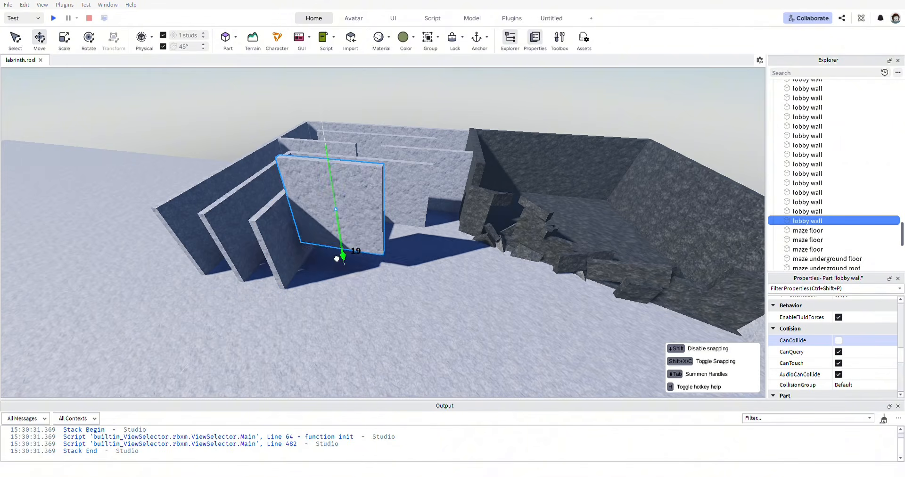
drag(307, 283, 344, 292)
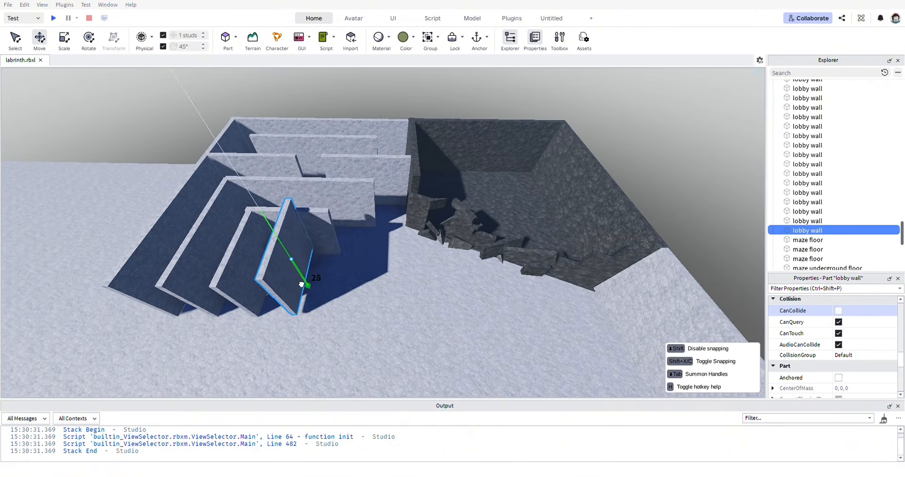
Duplicate another wall segment, lower it across the open corridor ends, and lengthen it to more than 76 studs toward the ruins
key(ctrl+d)
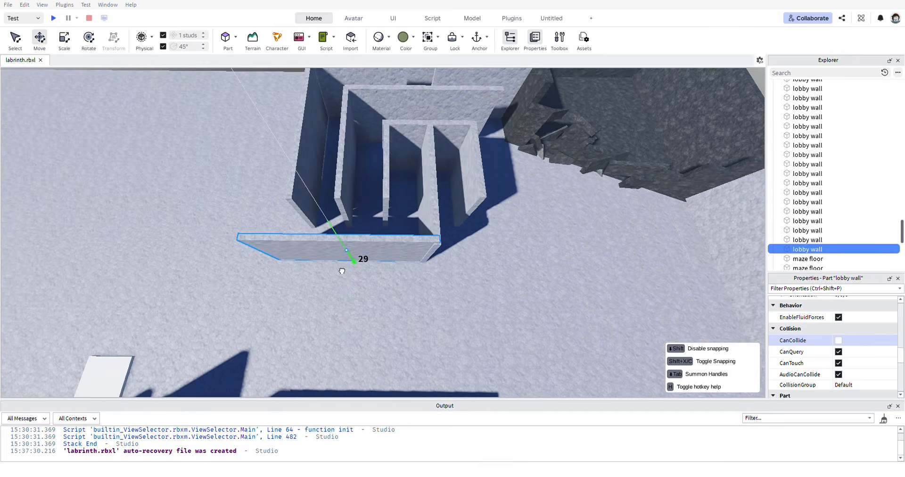
drag(362, 267, 363, 267)
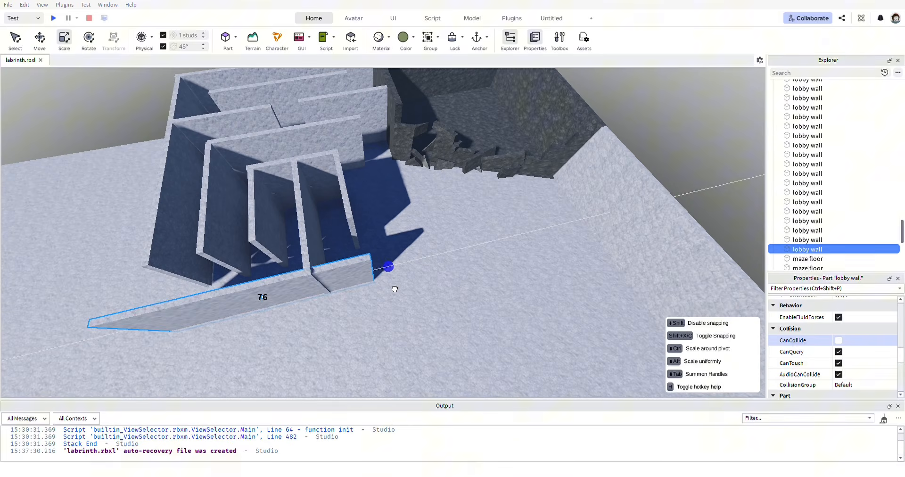
drag(394, 289, 444, 289)
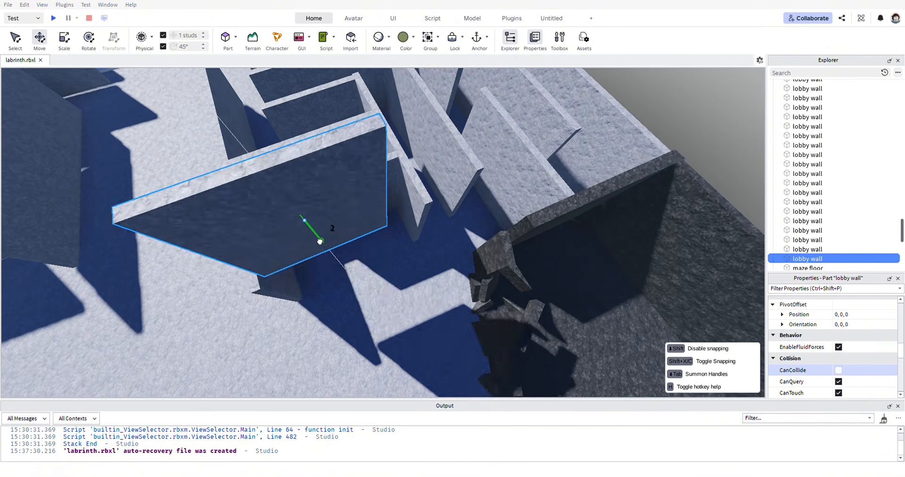
scroll(338, 282, down, 3)
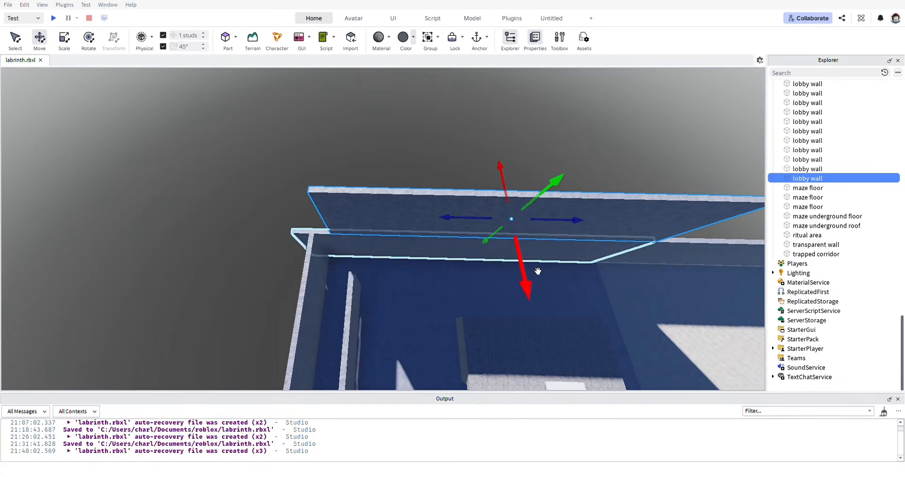
Move copied walls inward from the maze's outer wall and lower them to the floor as inner partitions
drag(537, 268, 518, 302)
drag(468, 275, 472, 266)
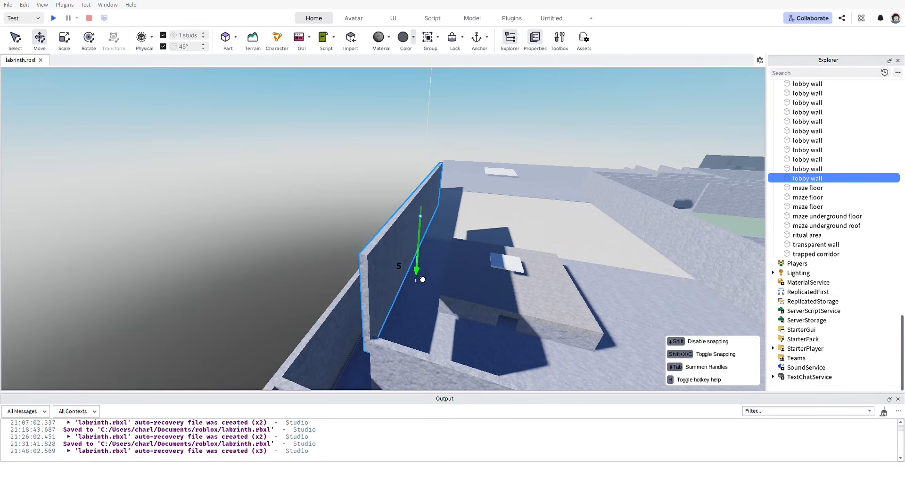
drag(419, 276, 420, 315)
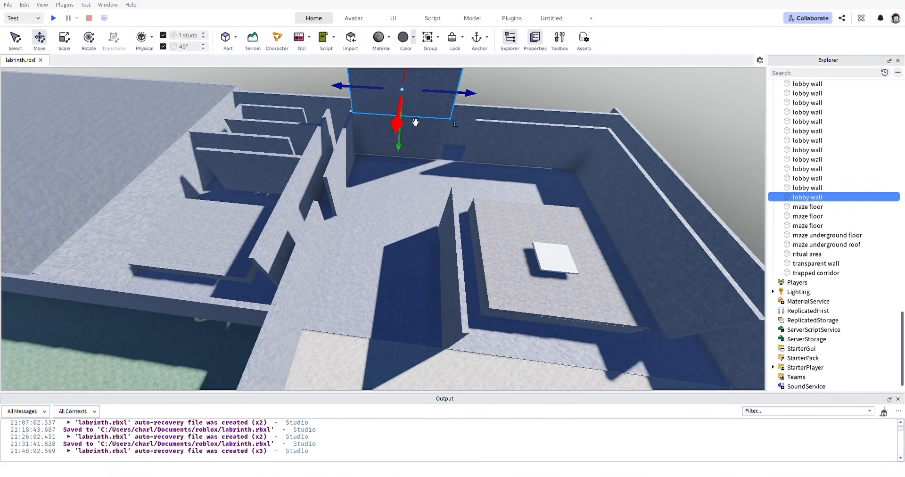
drag(397, 105, 354, 343)
drag(370, 310, 375, 342)
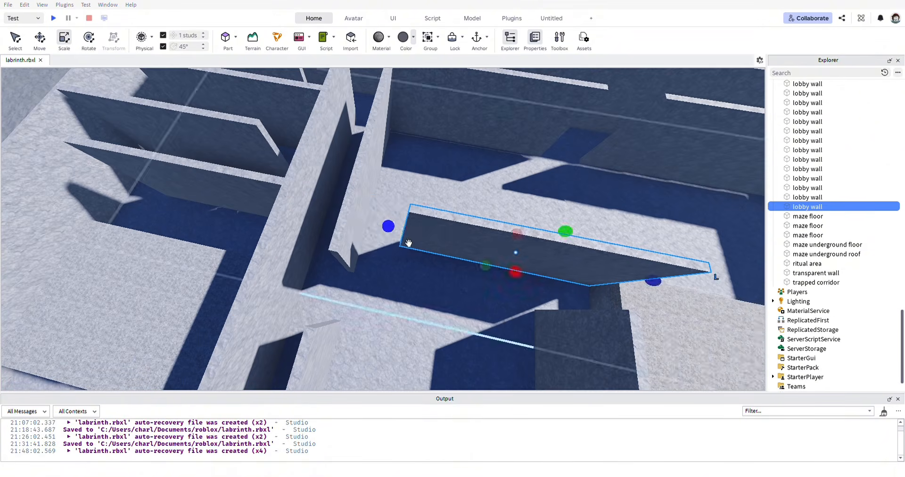
Lengthen the new partition to about 75 studs to meet the neighbouring wall, and shorten the 42-stud wall to leave a passage
key(ctrl+3)
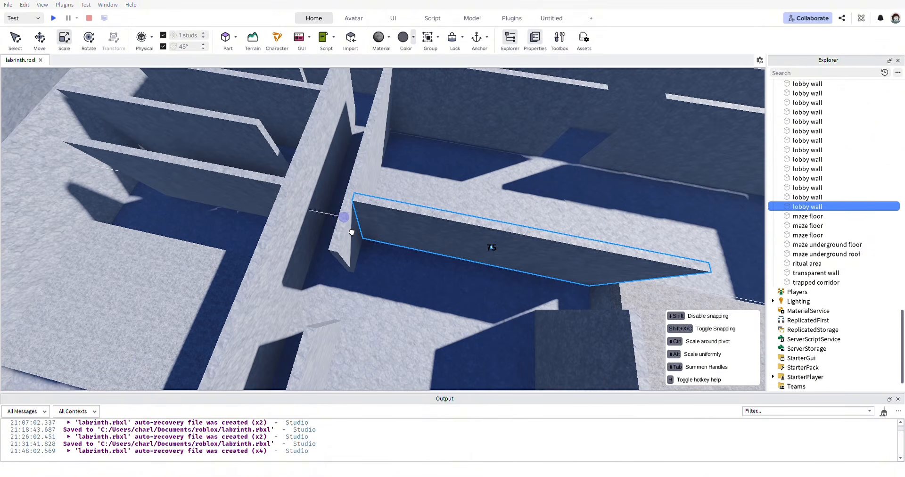
drag(352, 232, 353, 233)
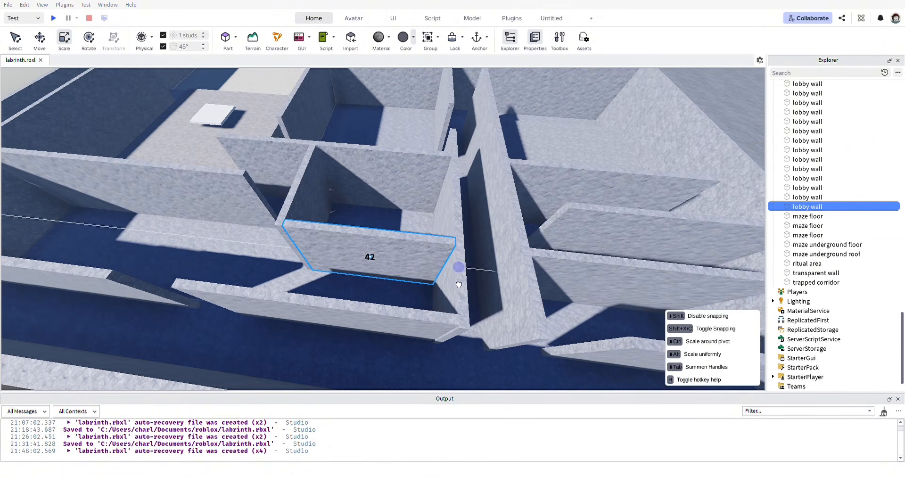
drag(459, 284, 410, 285)
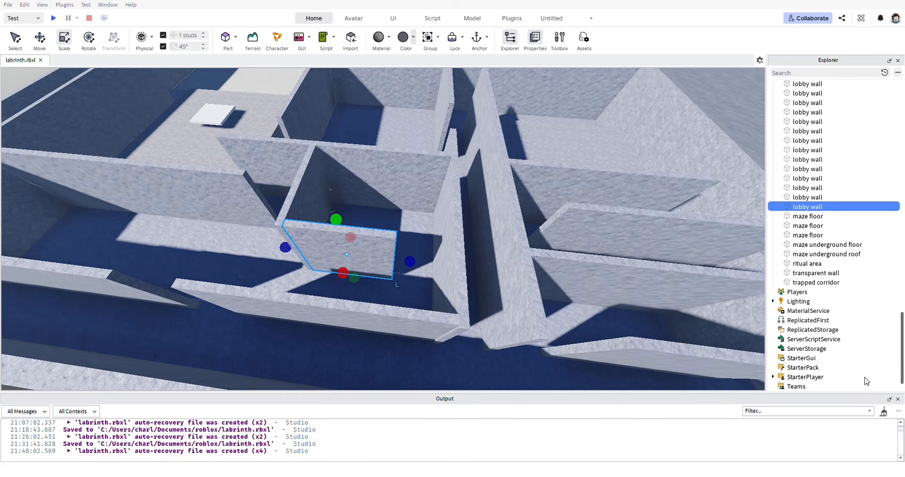
Lower a copied wall onto the floor beside the small room, and shorten it and the 59-stud corner wall to open passages
key(ctrl+2)
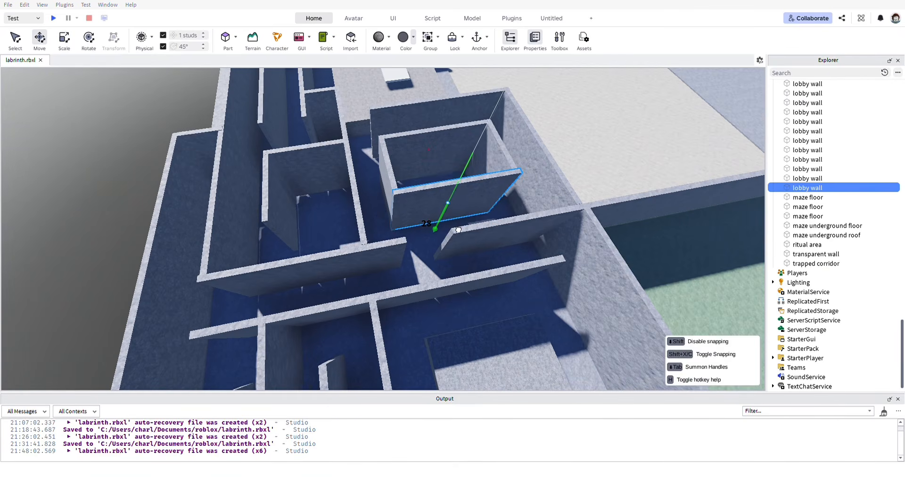
drag(457, 230, 451, 230)
scroll(500, 223, up, 5)
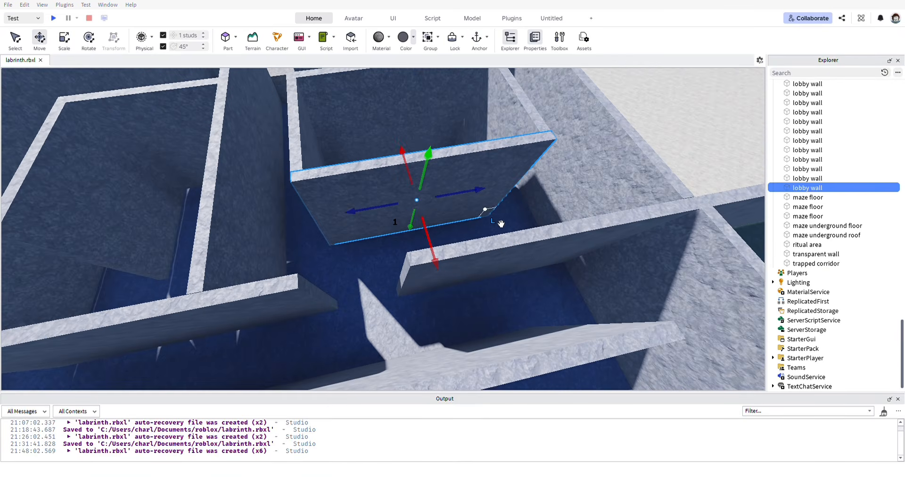
click(64, 43)
drag(299, 220, 372, 218)
right_drag(304, 195, 795, 346)
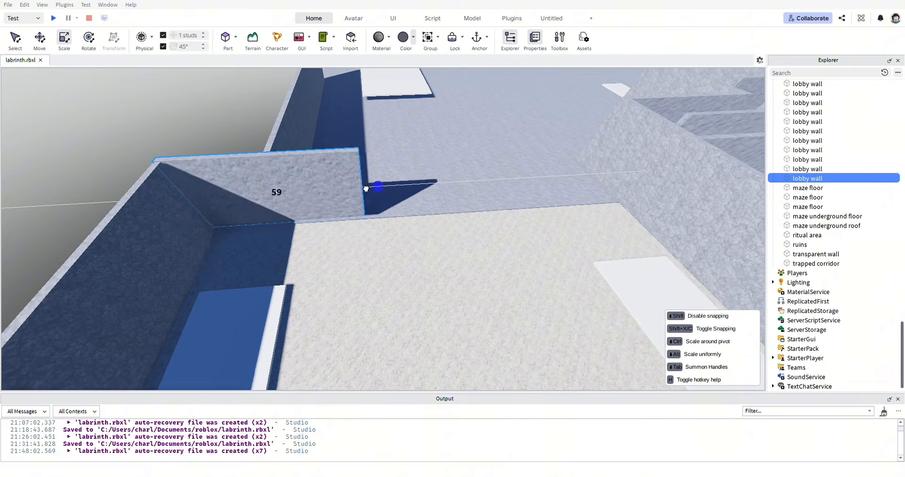
drag(374, 196, 310, 200)
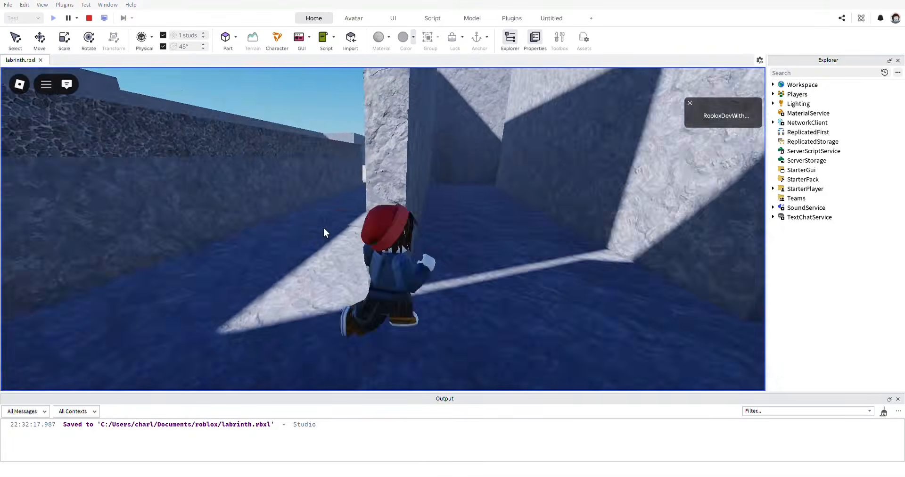
Playtest the maze by walking through its corridors and around the partitions, and end the playtest
key(w)
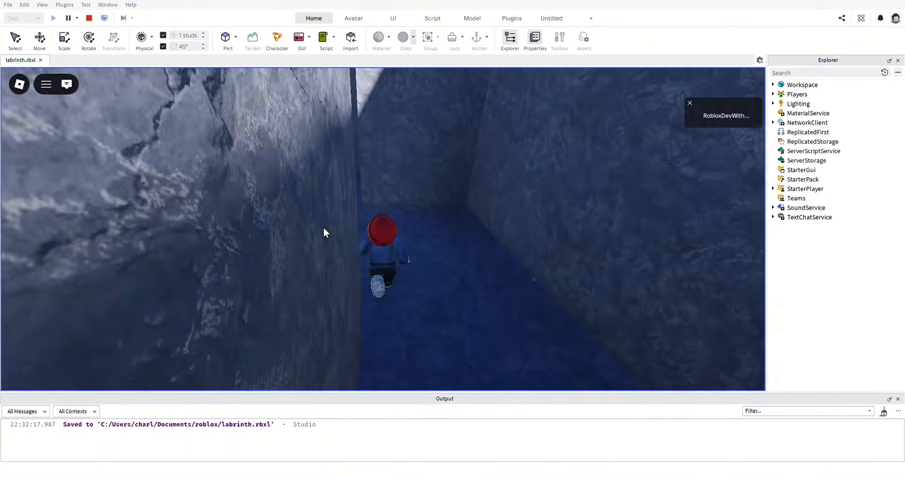
key(Left)
key(a)
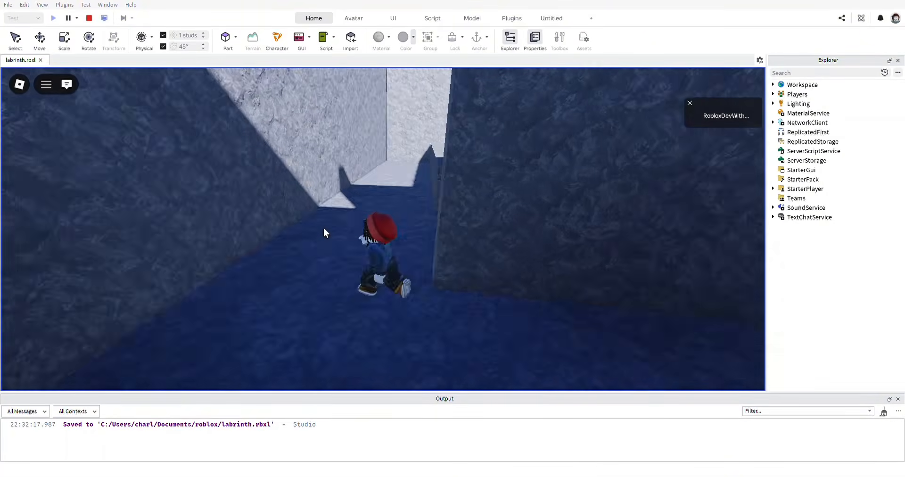
key(Left)
key(Right)
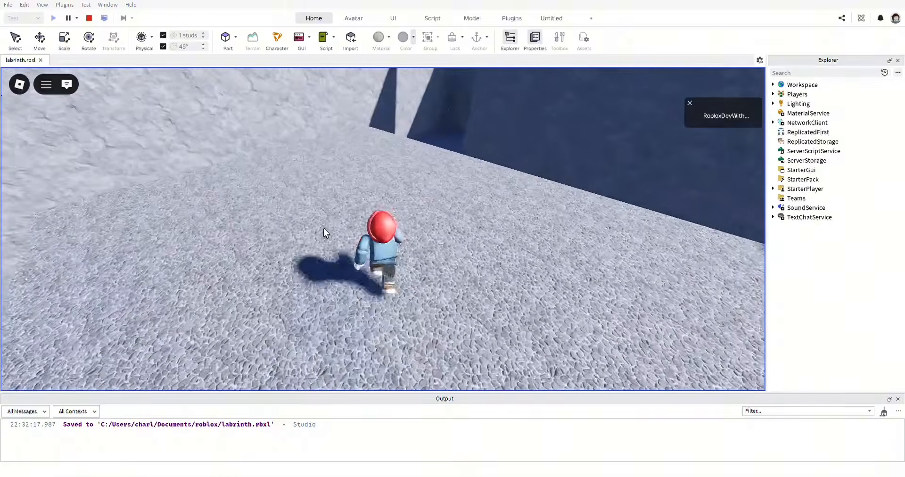
key(Right)
key(Left)
key(a)
key(Right)
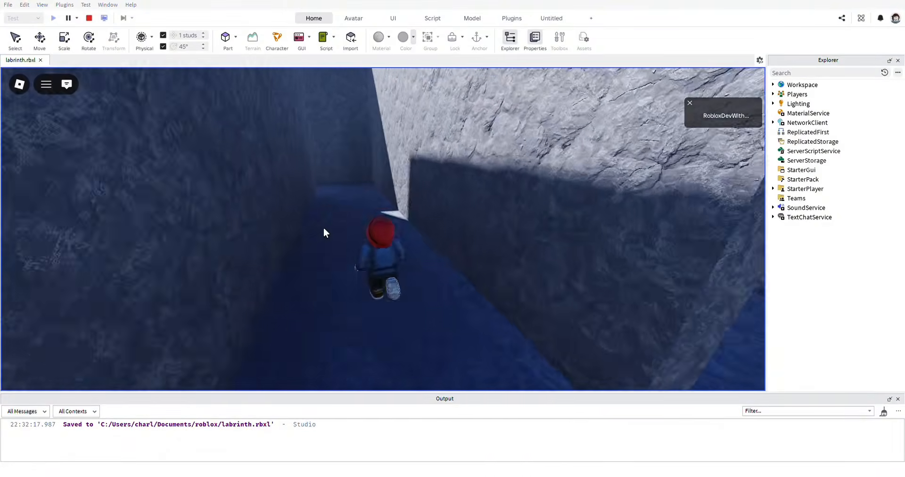
key(Left)
key(Right)
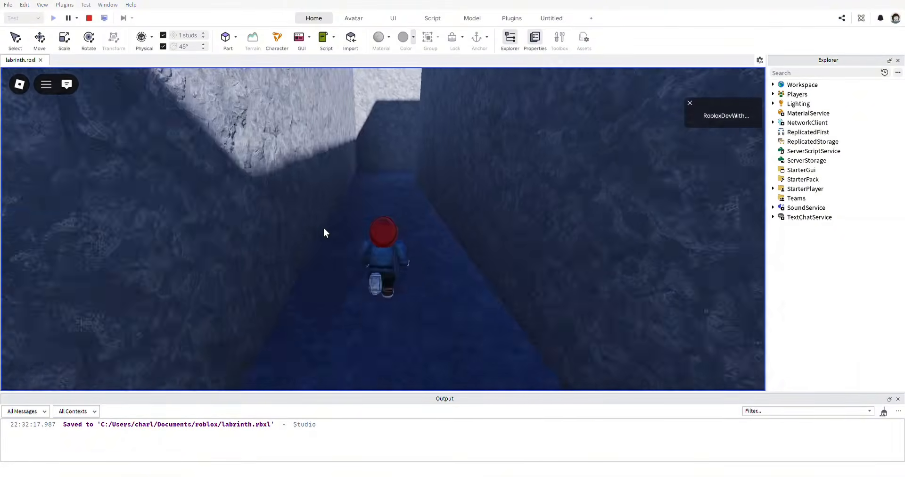
key(shift+F5)
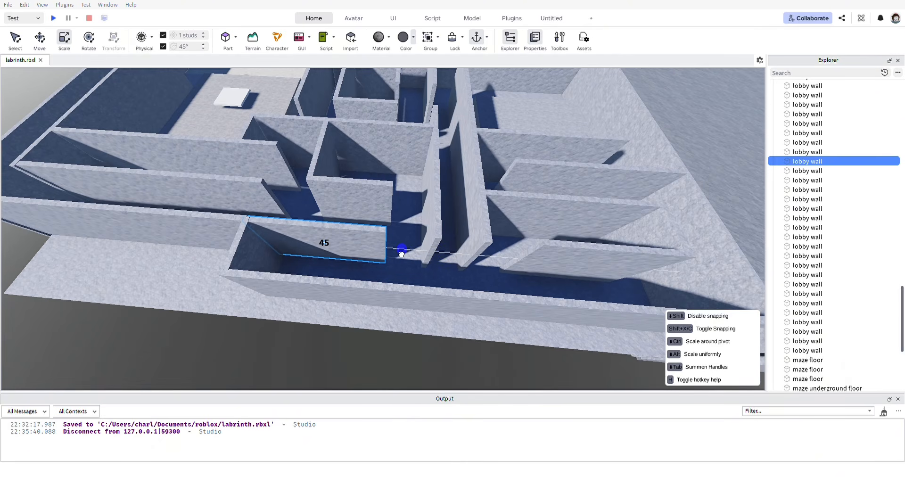
Adjust the length of the 45-stud wall beside the outer wall, and playtest a walk through the darkened maze
drag(401, 254, 402, 251)
key(F5)
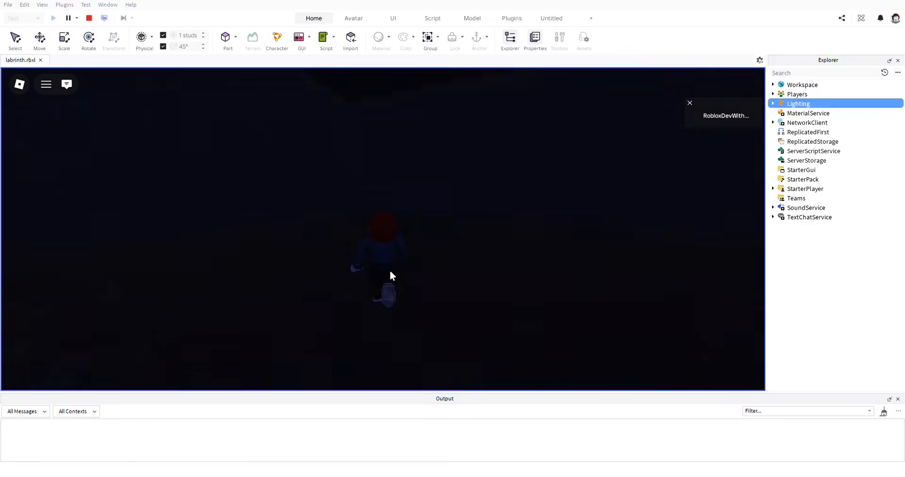
key(w)
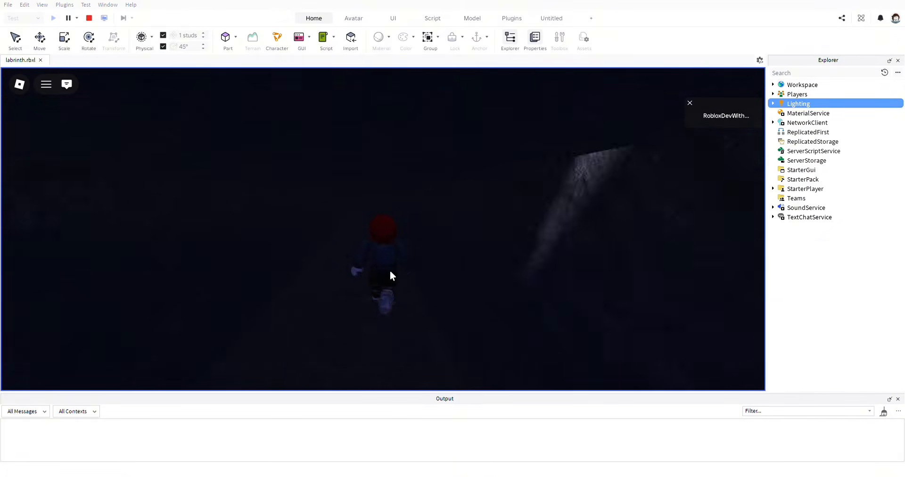
key(w)
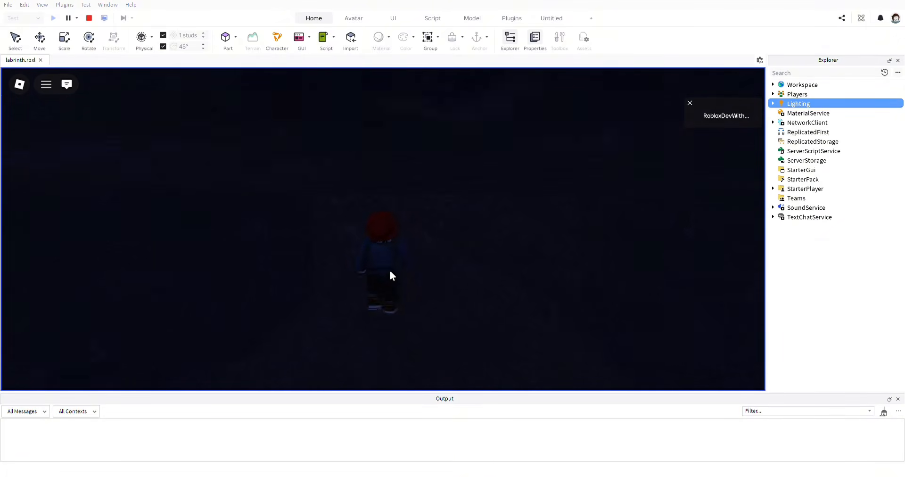
key(shift+F5)
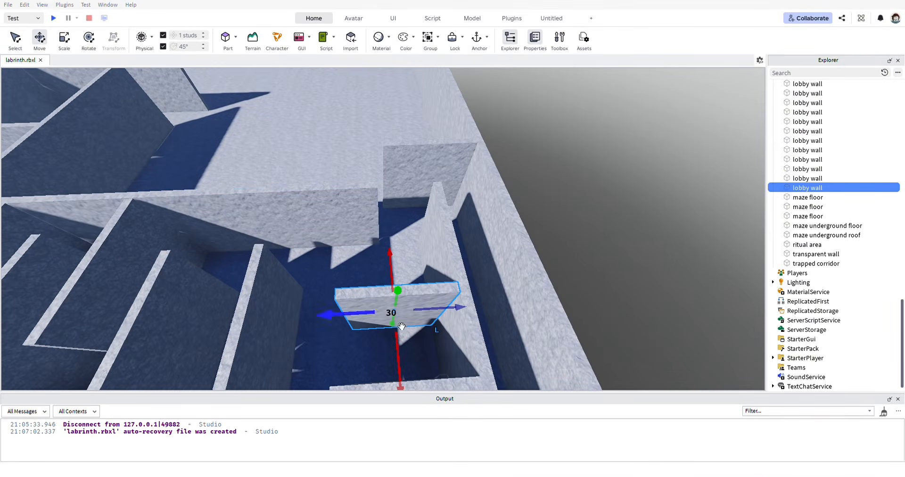
Move the copied wall about 16 studs away from the outer wall into the corridor, and undo the extra nudge
right_drag(385, 301, 826, 205)
key(d)
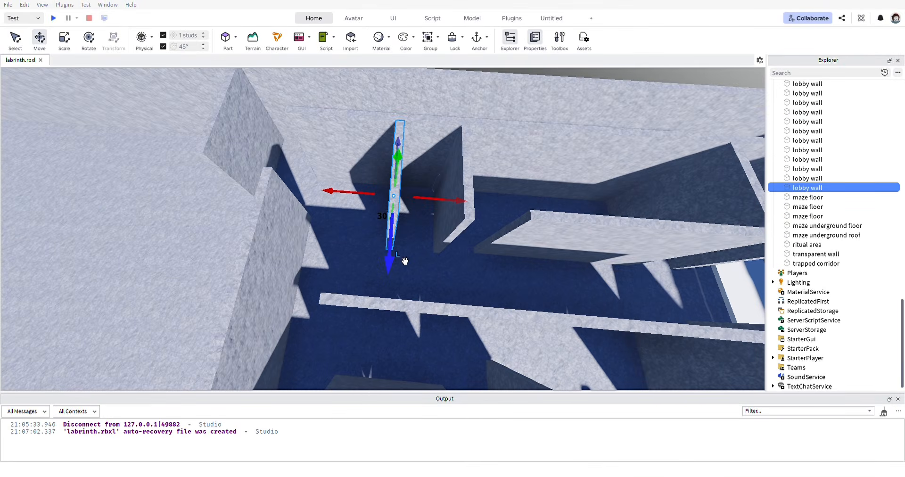
drag(392, 252, 387, 309)
right_drag(388, 309, 328, 255)
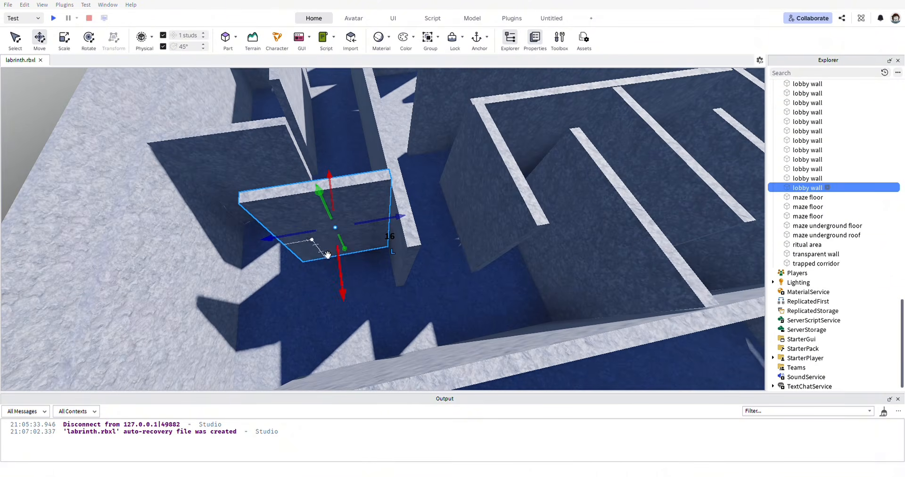
mouse_move(353, 250)
mouse_down()
mouse_move(363, 255)
mouse_move(347, 251)
mouse_up()
key(ctrl+z)
right_drag(346, 250, 246, 182)
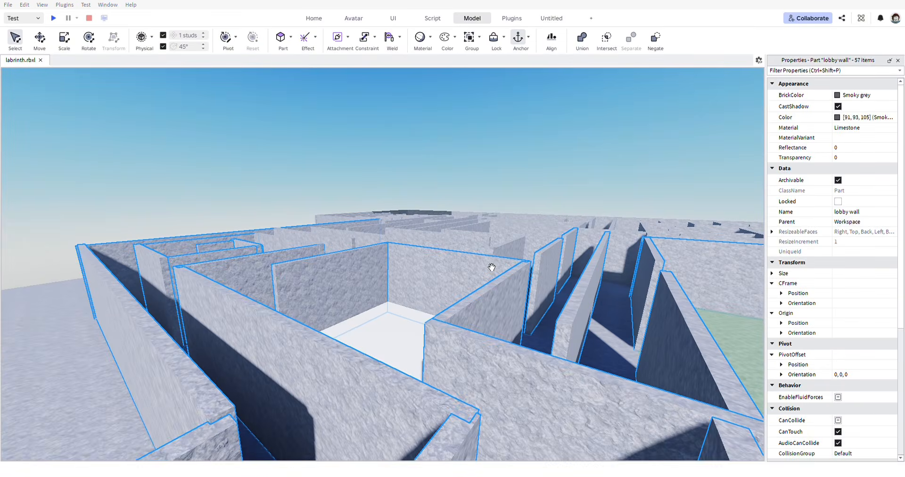
Add the walls around the white-floored lobby and the adjoining maze corridors to the multi-selection of lobby walls
shift+click(501, 258)
right_drag(592, 309, 582, 311)
key(e)
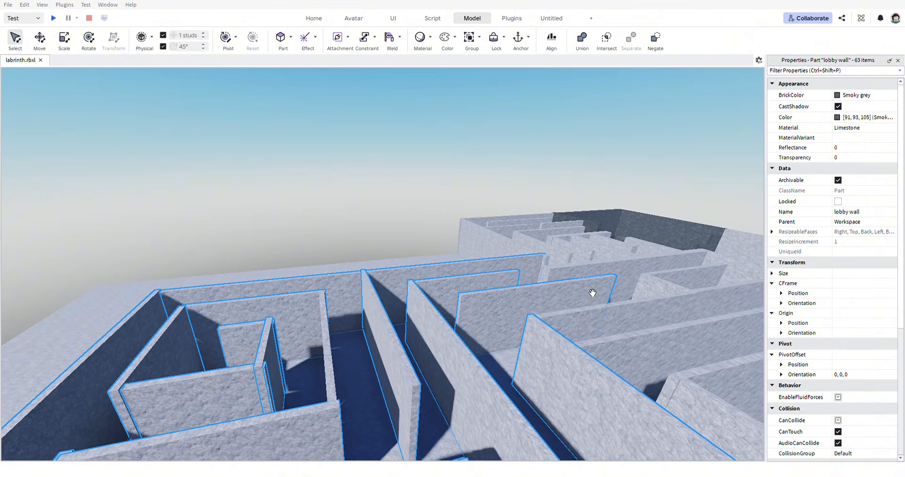
shift+click(639, 362)
right_drag(639, 362, 632, 360)
key(w)
shift+click(342, 333)
shift+click(321, 289)
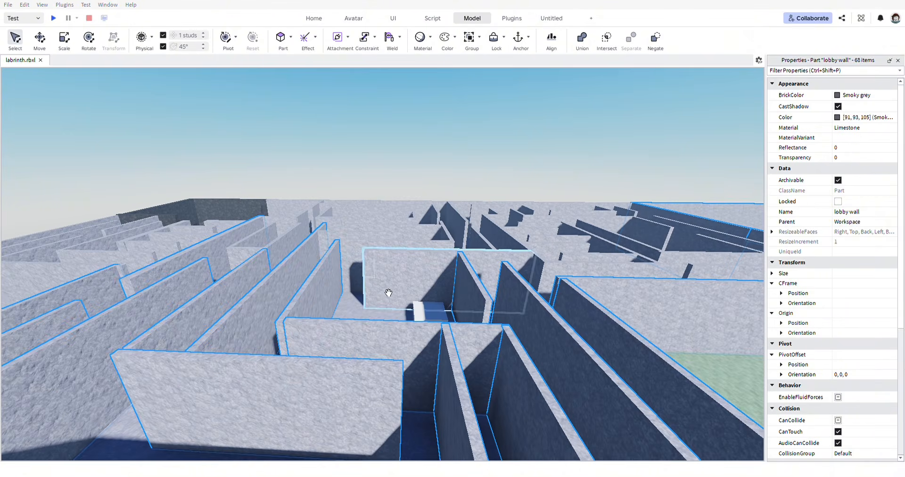
shift+click(390, 292)
right_drag(475, 287, 473, 286)
key(w)
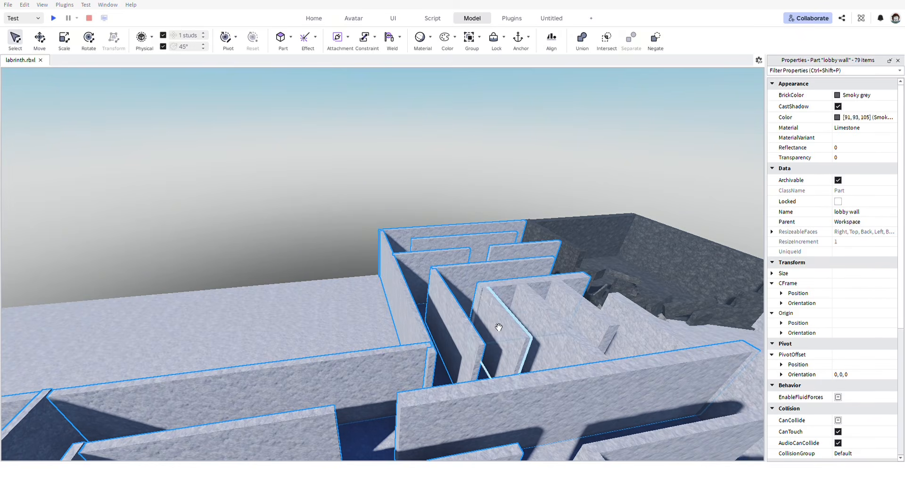
Extend the wall selection with the inner partitions in the maze section leading up to the dark ruins
right_drag(652, 339, 652, 339)
shift+click(459, 402)
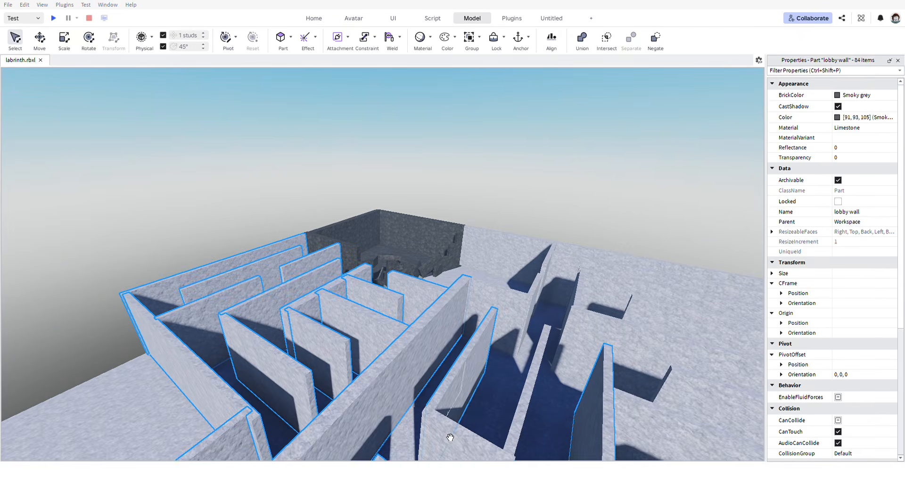
right_drag(461, 402, 453, 398)
shift+click(463, 426)
right_drag(465, 428, 465, 428)
shift+click(493, 358)
shift+click(531, 365)
shift+click(538, 317)
shift+click(443, 302)
shift+click(393, 309)
shift+click(365, 259)
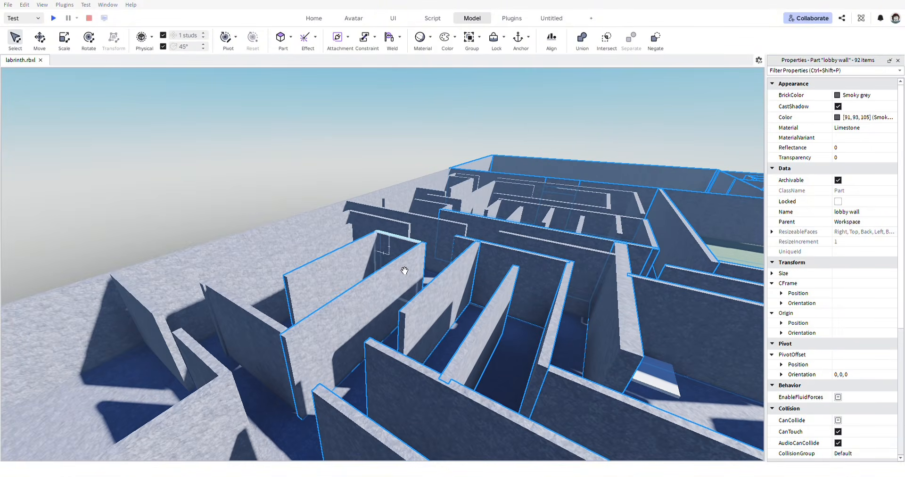
Add the remaining partitions and corner walls along the maze's outer edge to the wall selection
shift+click(402, 254)
shift+click(250, 350)
shift+click(208, 317)
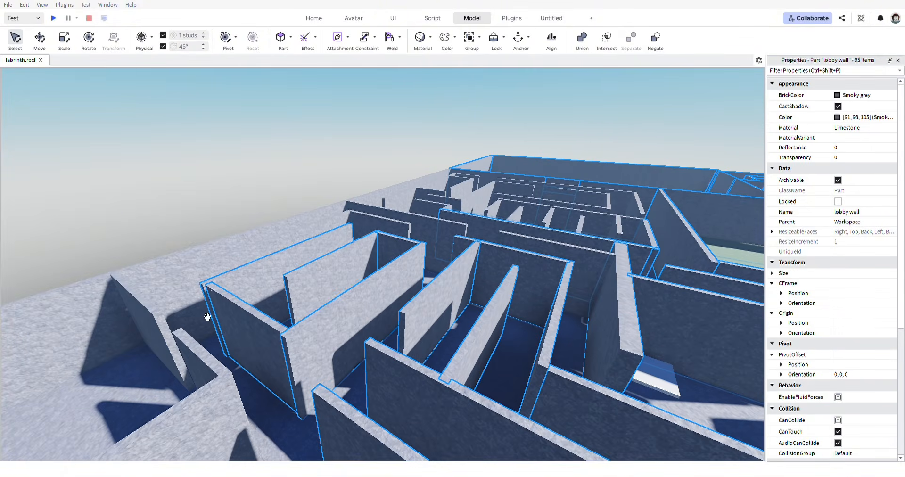
shift+click(220, 384)
shift+click(106, 330)
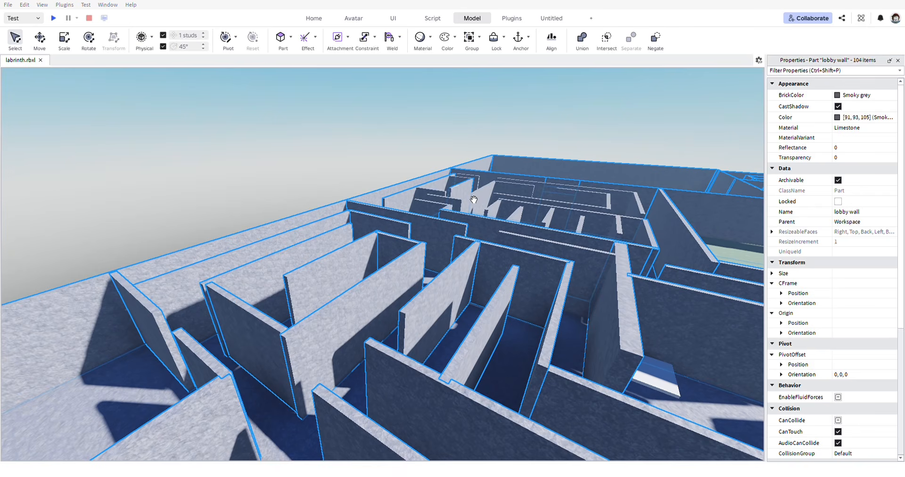